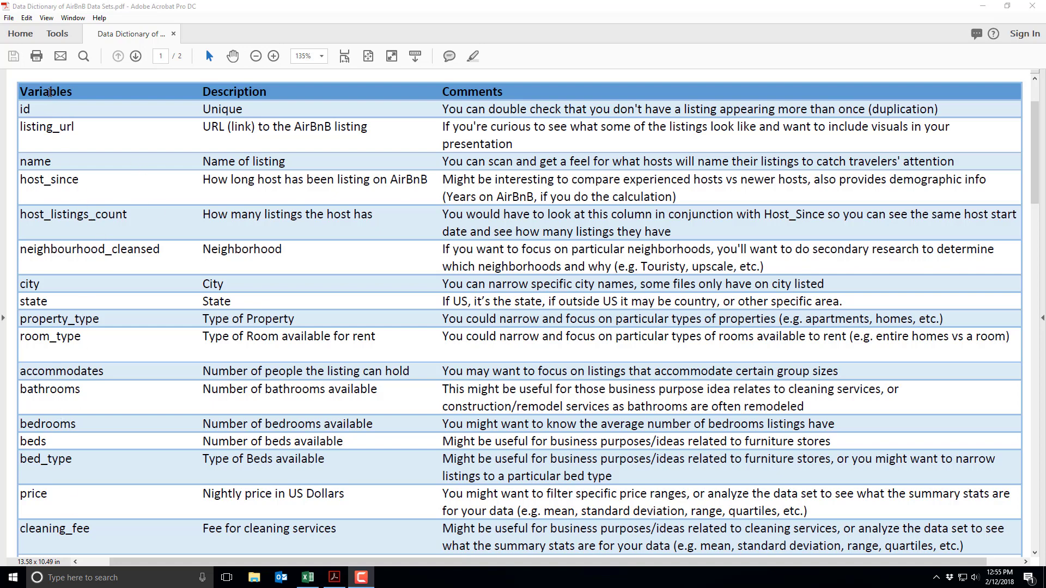
- Switch from the AirBnB data dictionary PDF to the Montreal listings workbook in Excel
left_click(307, 577)
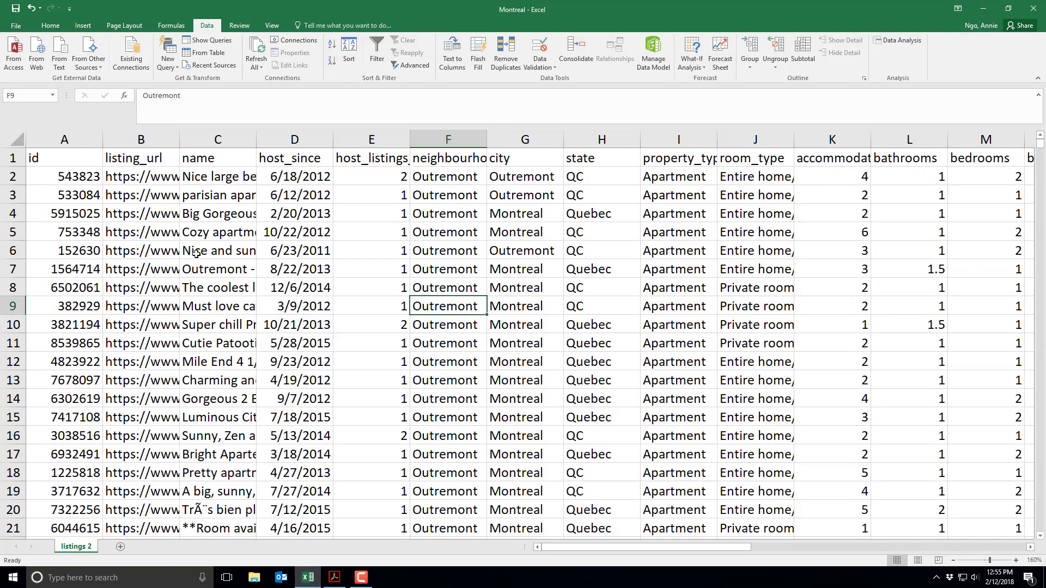
- Fill header row 1 green, then bring the AirBnB data dictionary PDF back up
left_click(18, 153)
left_click(50, 26)
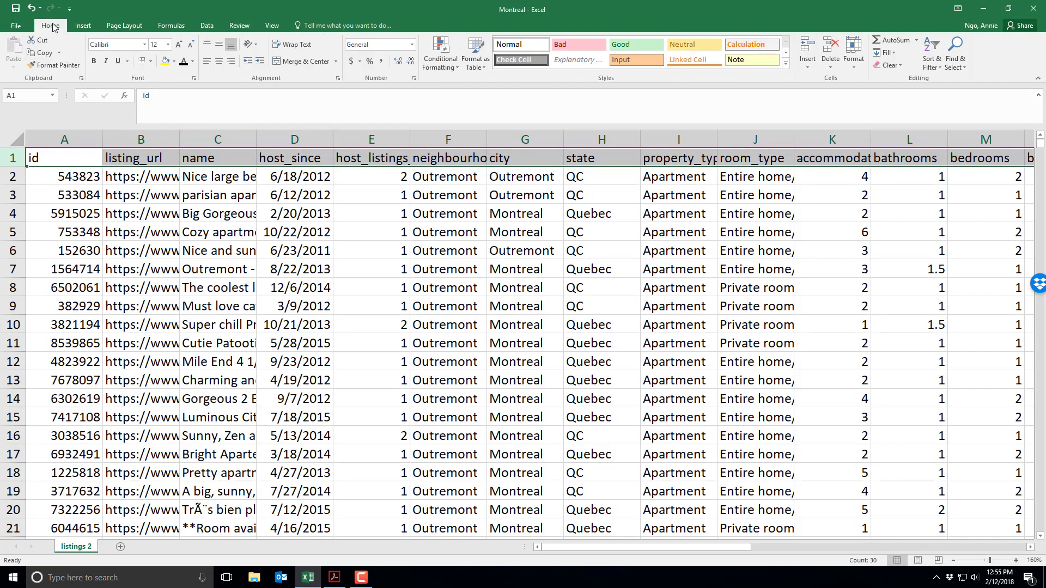
left_click(174, 61)
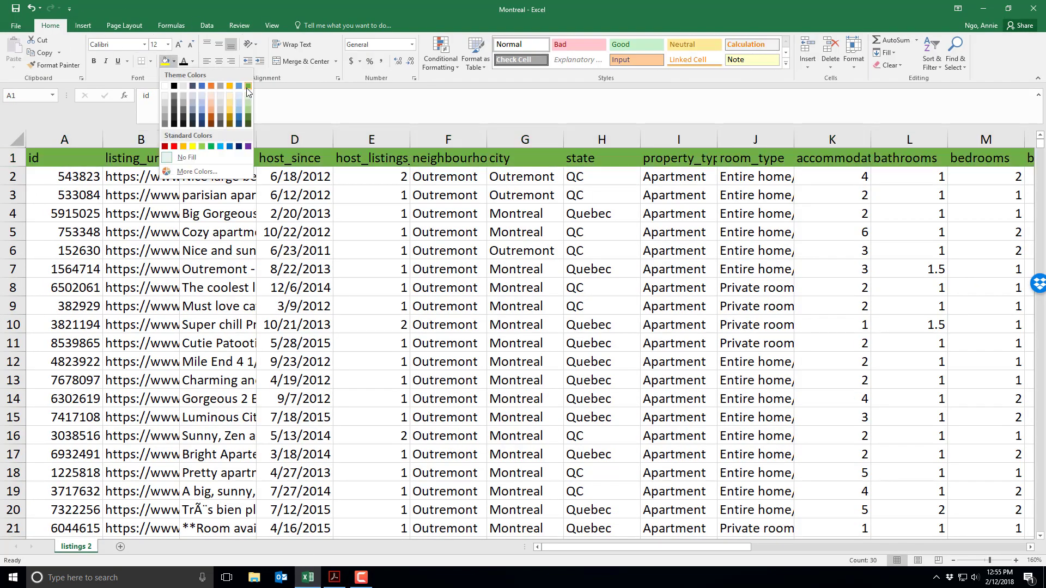
left_click(248, 87)
left_click(290, 269)
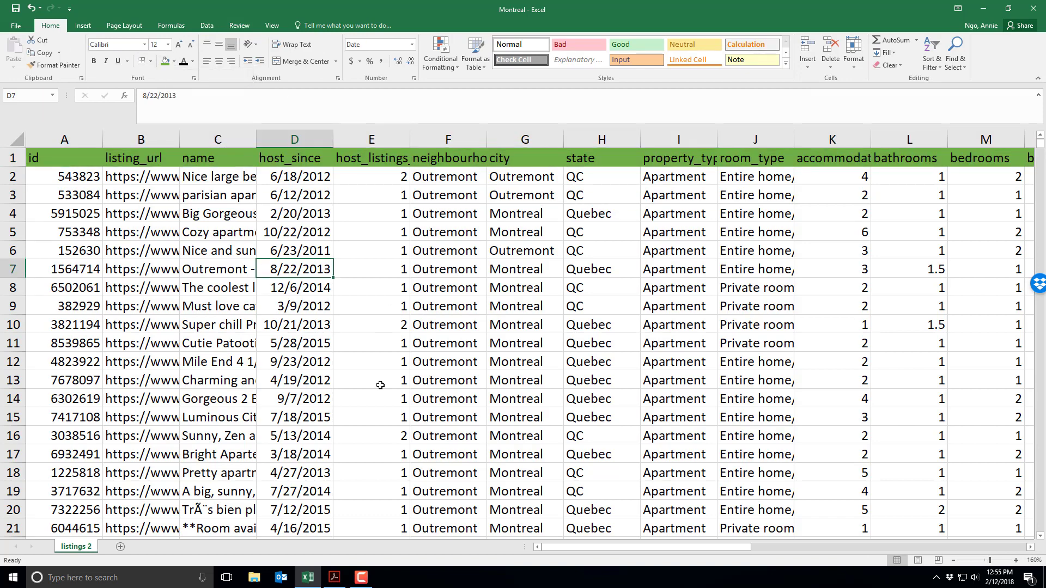
left_click(335, 577)
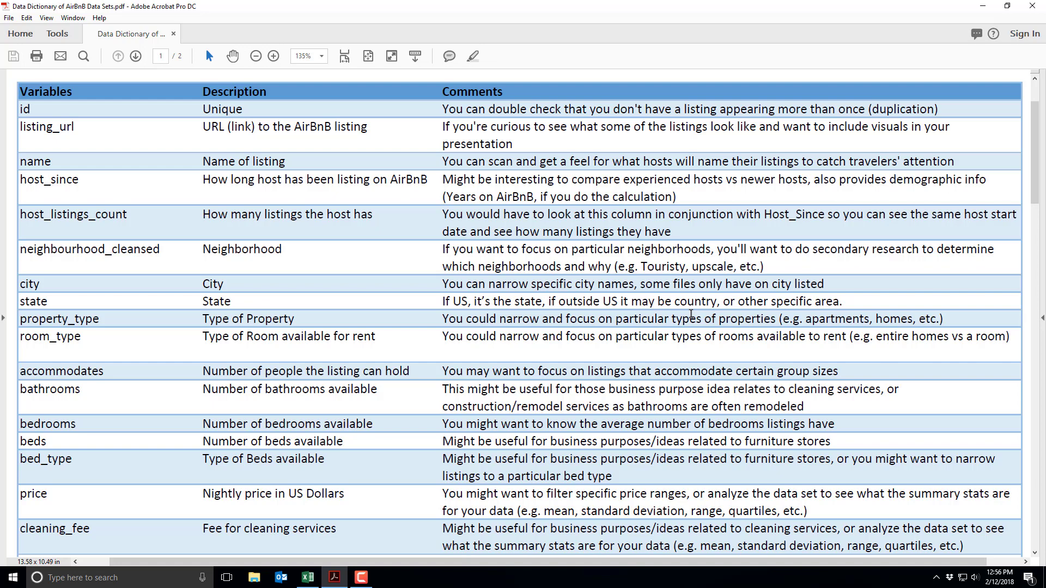
- Return to the Montreal listings workbook, its header row still green
left_click(307, 577)
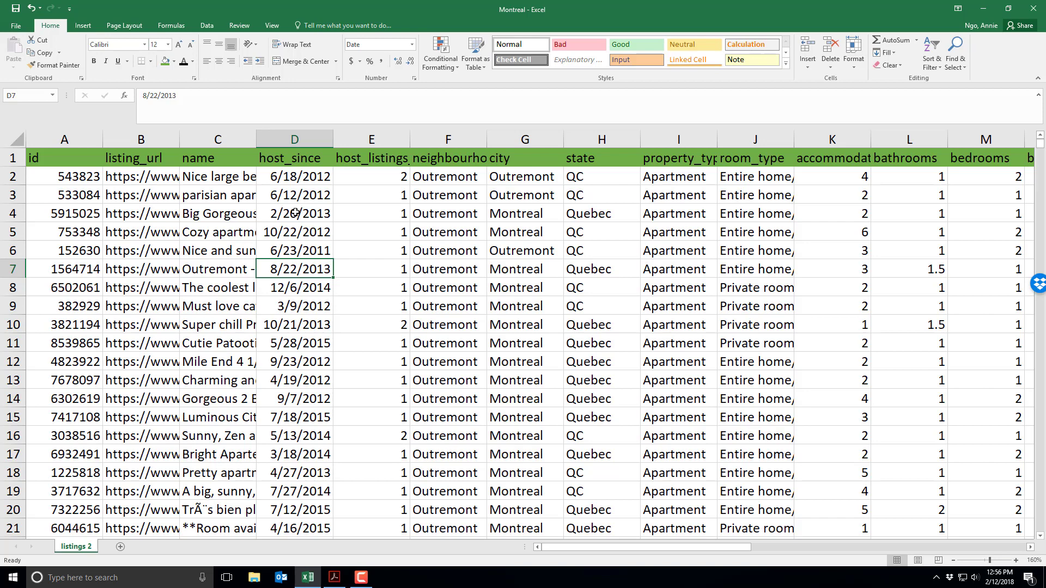
- Select the id column, then the name header cell C1, and show the Data tab's sort and filter tools
left_click(70, 139)
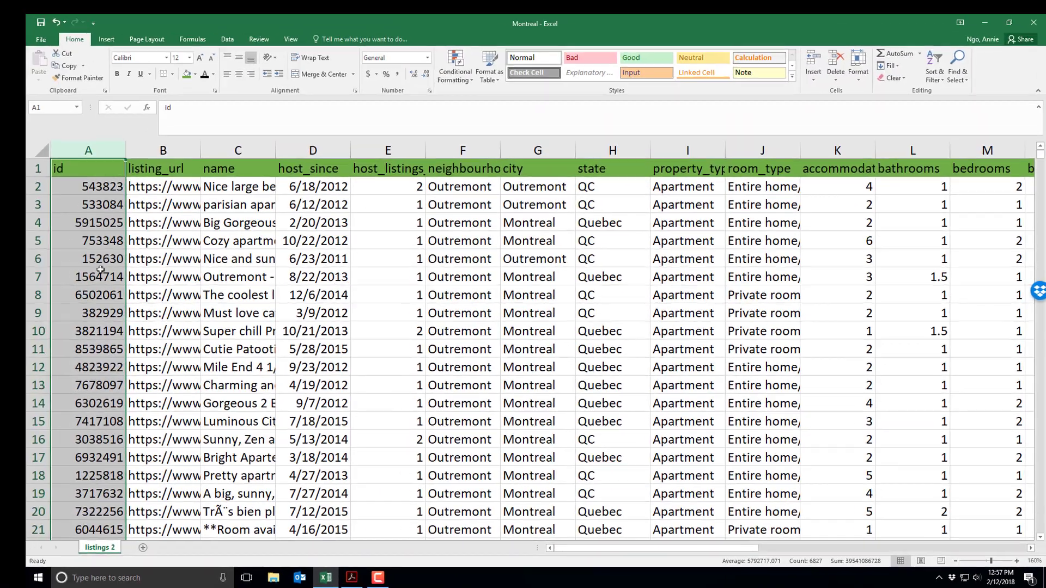
left_click(100, 262)
left_click(240, 171)
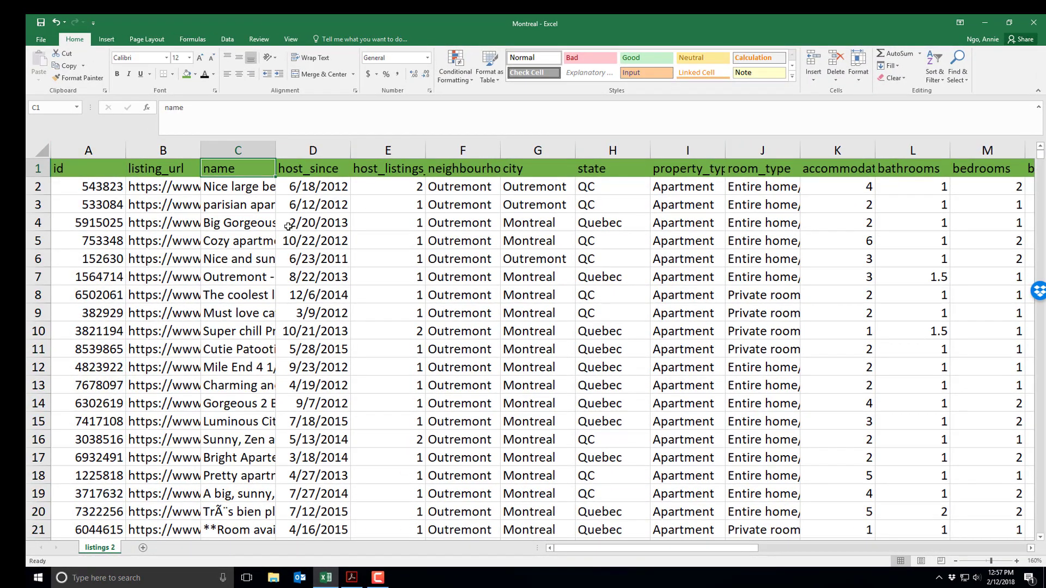
left_click(229, 40)
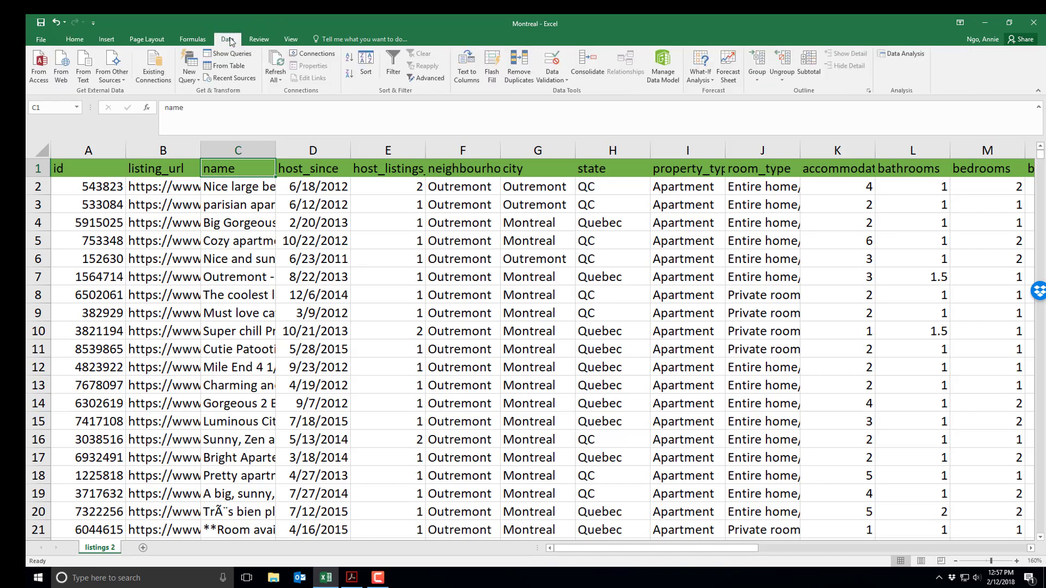
- Turn on AutoFilter for every header column and open the property_type filter's value list
left_click(392, 65)
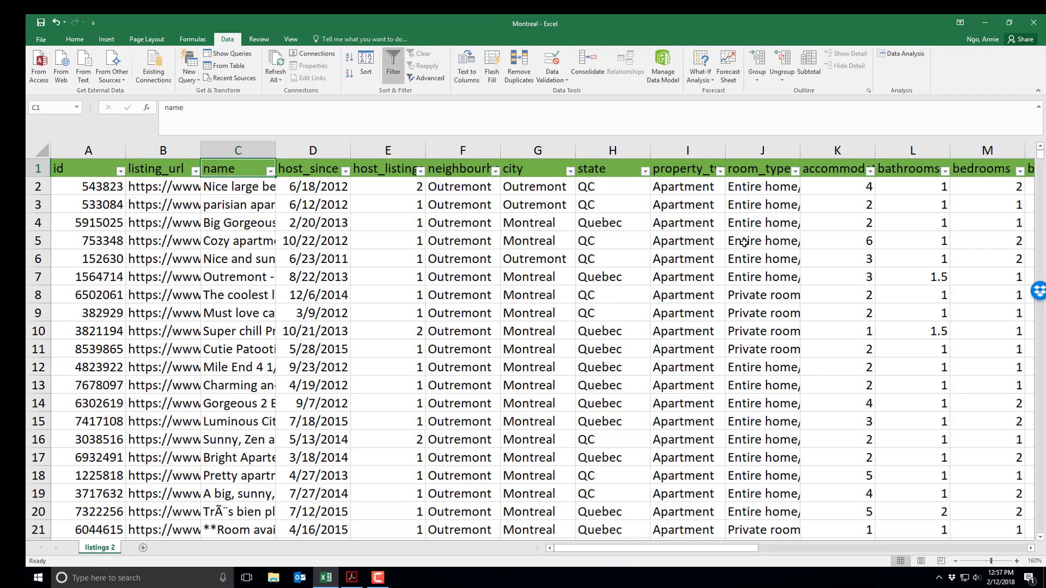
left_click(678, 170)
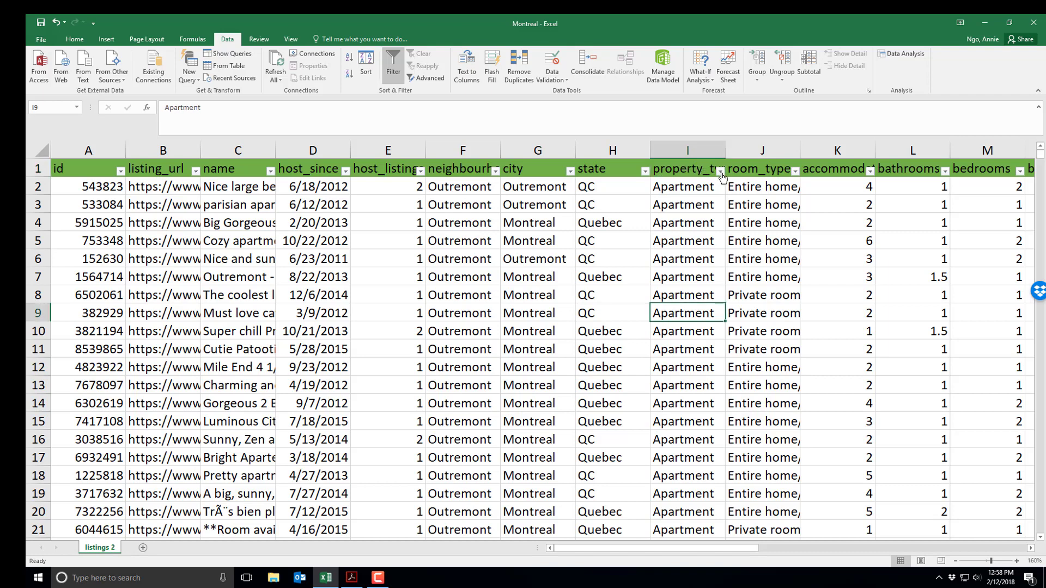
left_click(720, 172)
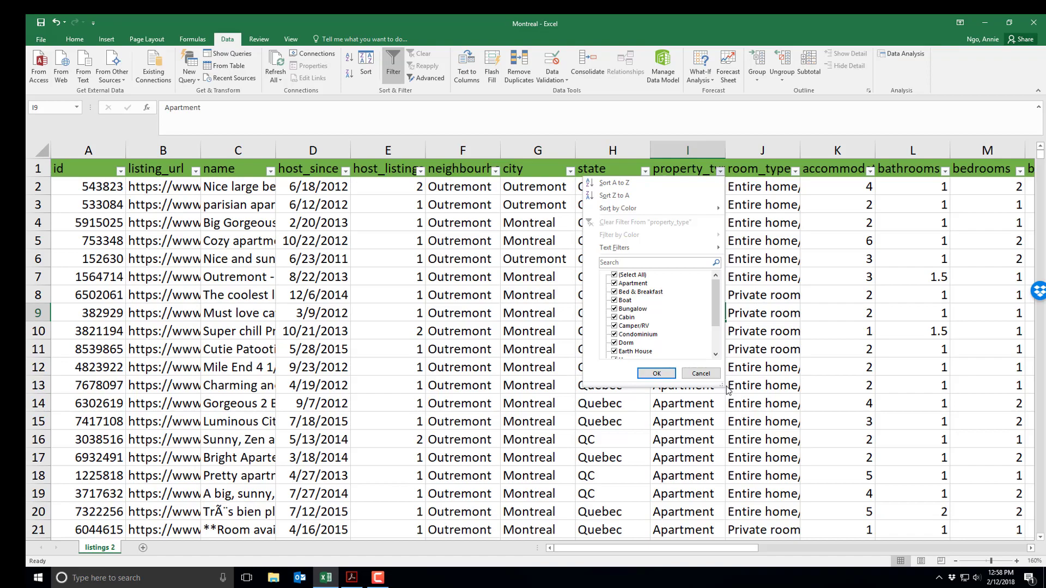
- Filter property_type to House only, leaving 507 of 6826 records visible
left_click_drag(719, 385, 765, 442)
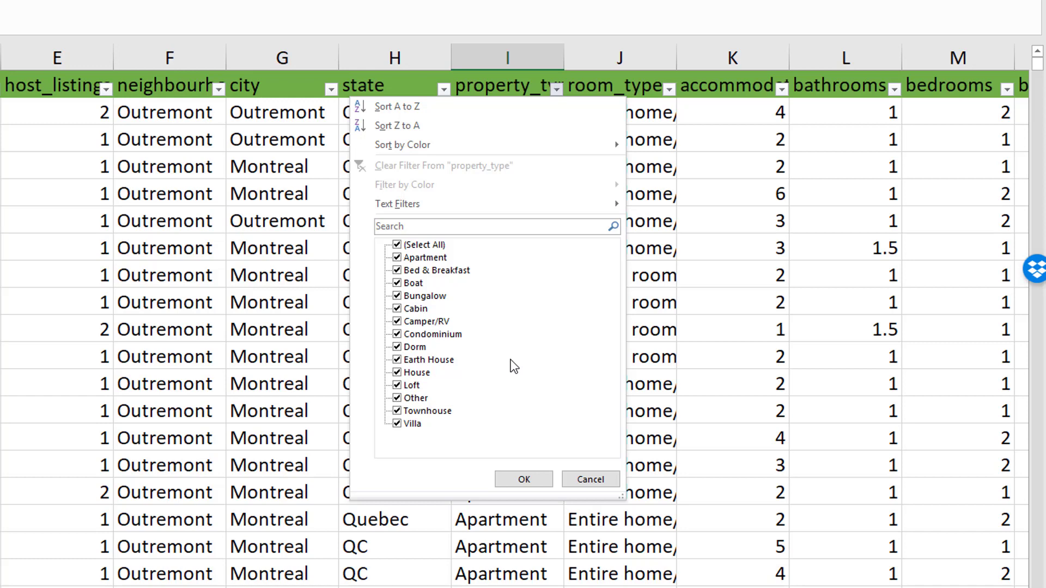
left_click(397, 245)
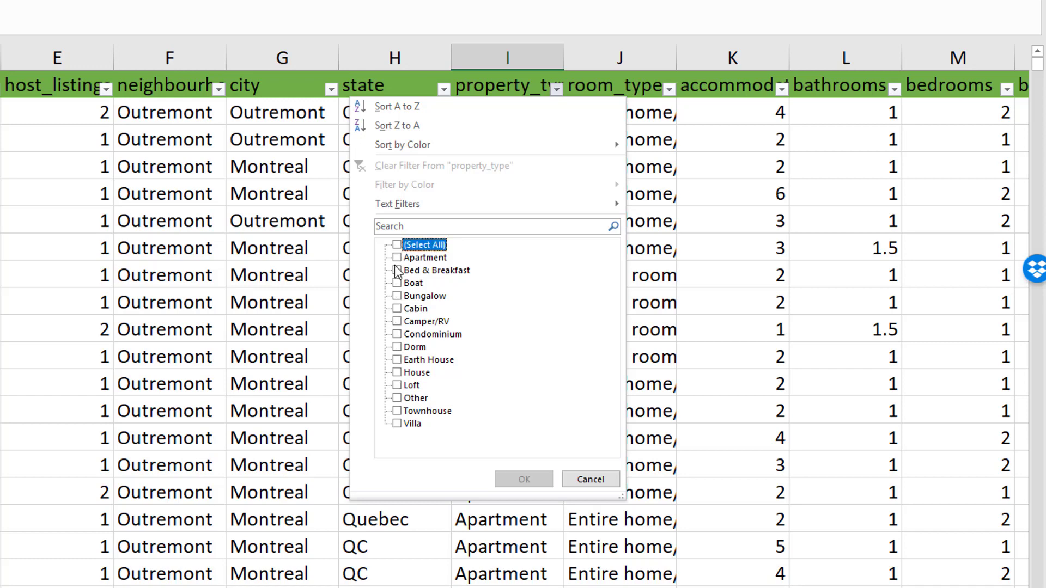
left_click(397, 270)
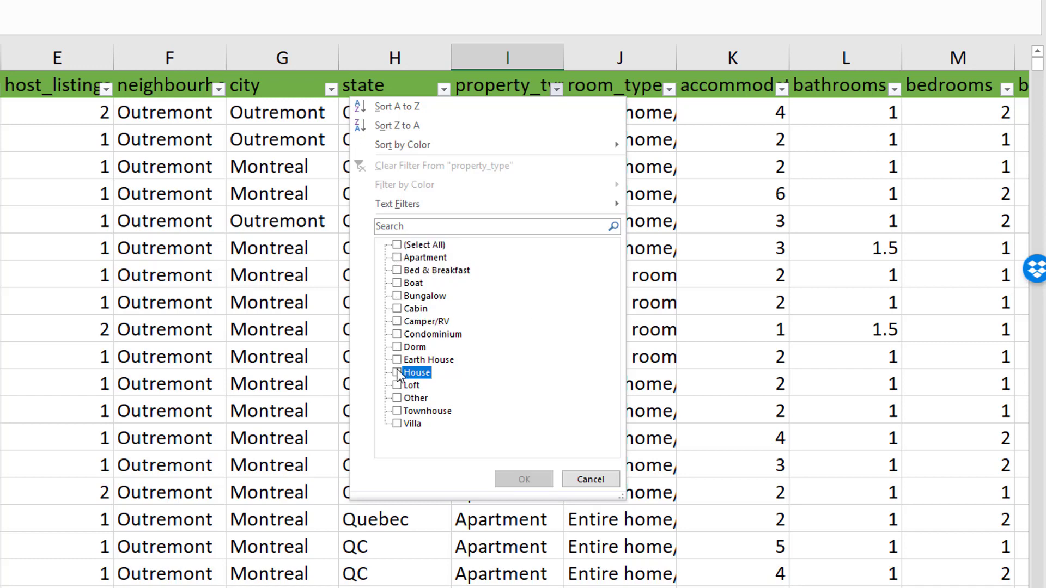
left_click(397, 372)
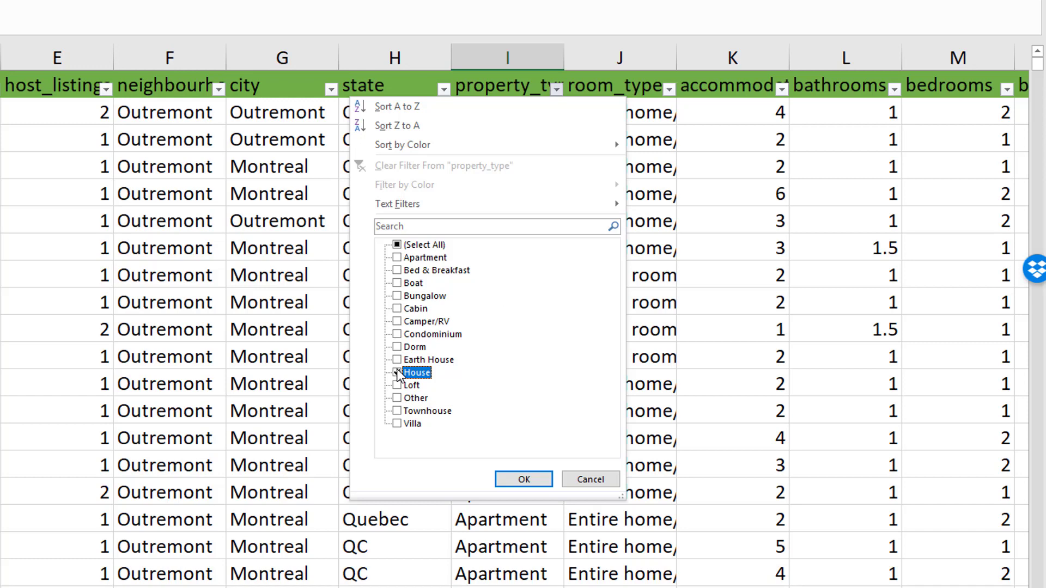
left_click(524, 480)
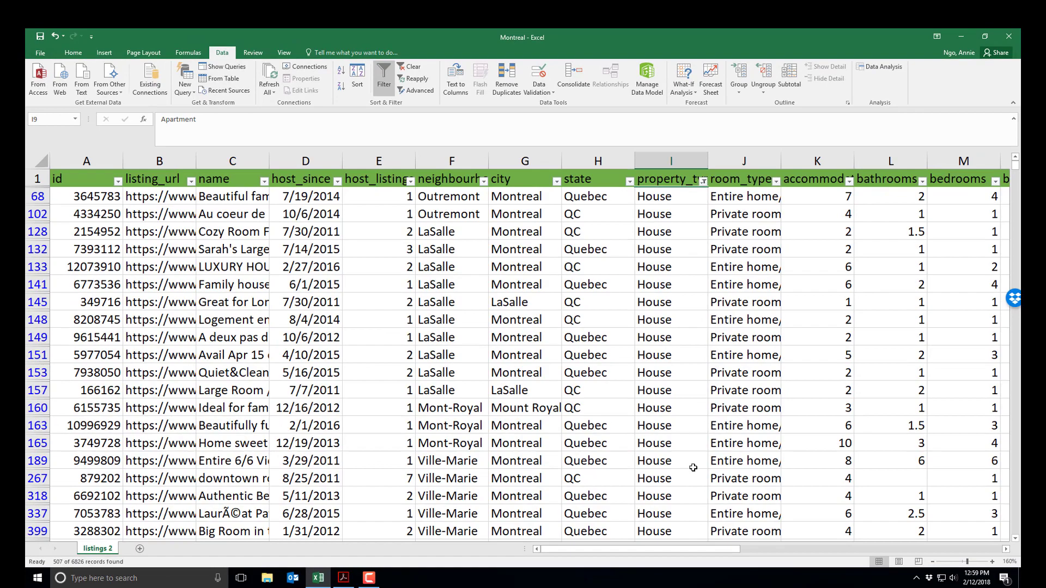
left_click(675, 159)
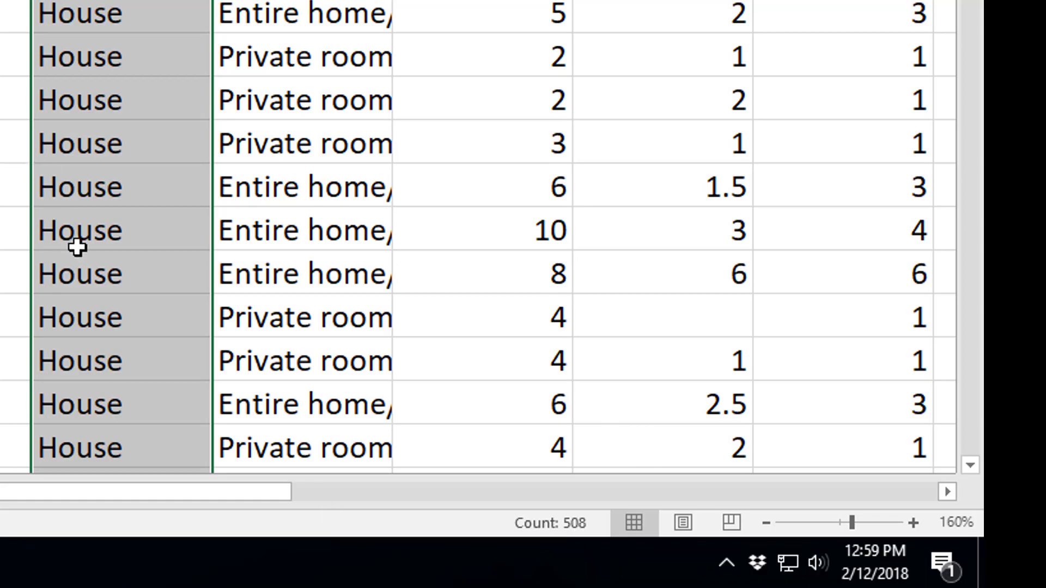
left_click(298, 24)
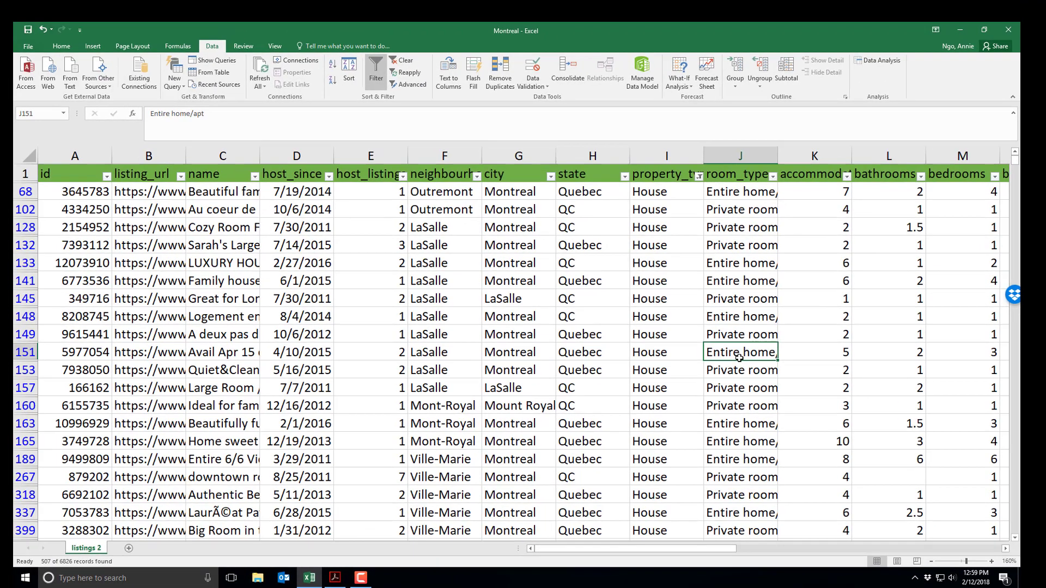
- Filter room_type to Entire home/apt only (244 records), then select column J to count entries
left_click(741, 175)
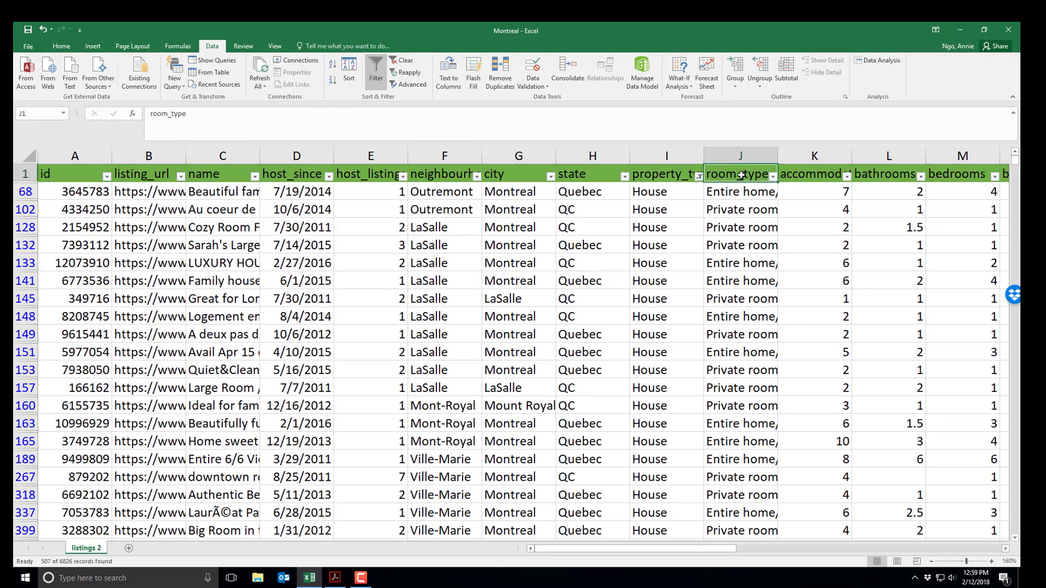
left_click(772, 177)
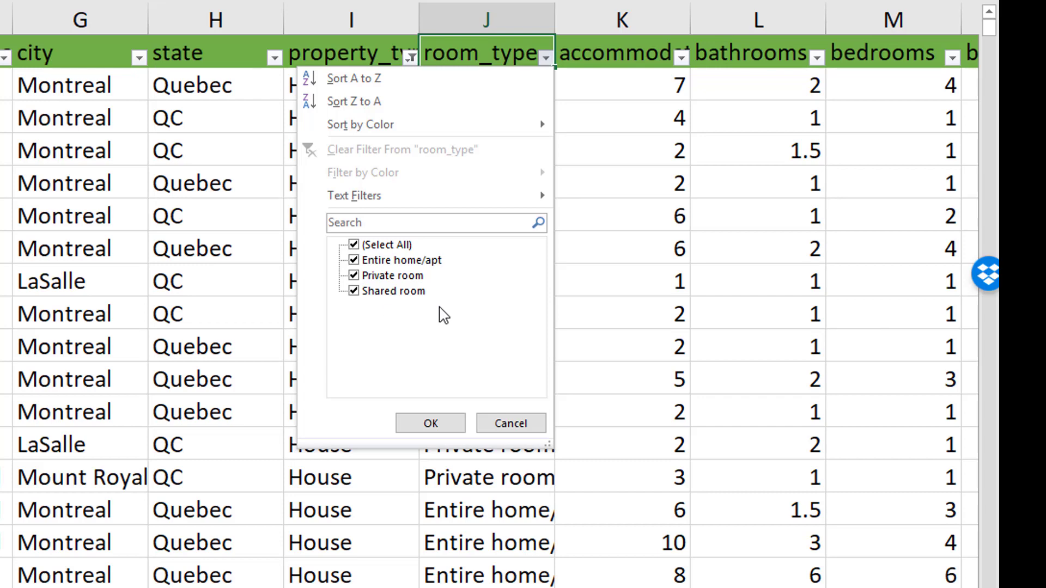
left_click(354, 275)
left_click(354, 291)
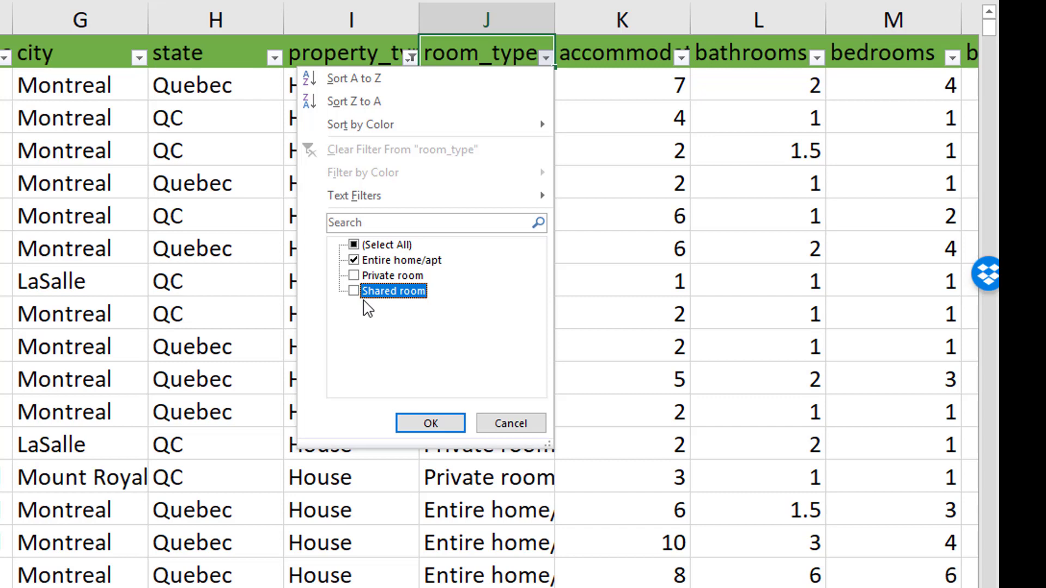
left_click(433, 424)
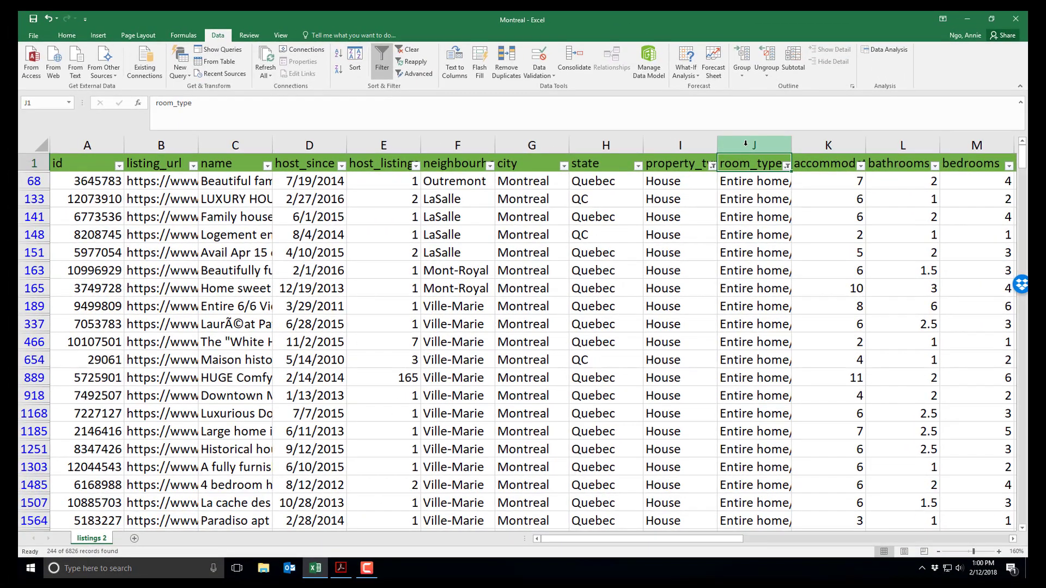
left_click(745, 143)
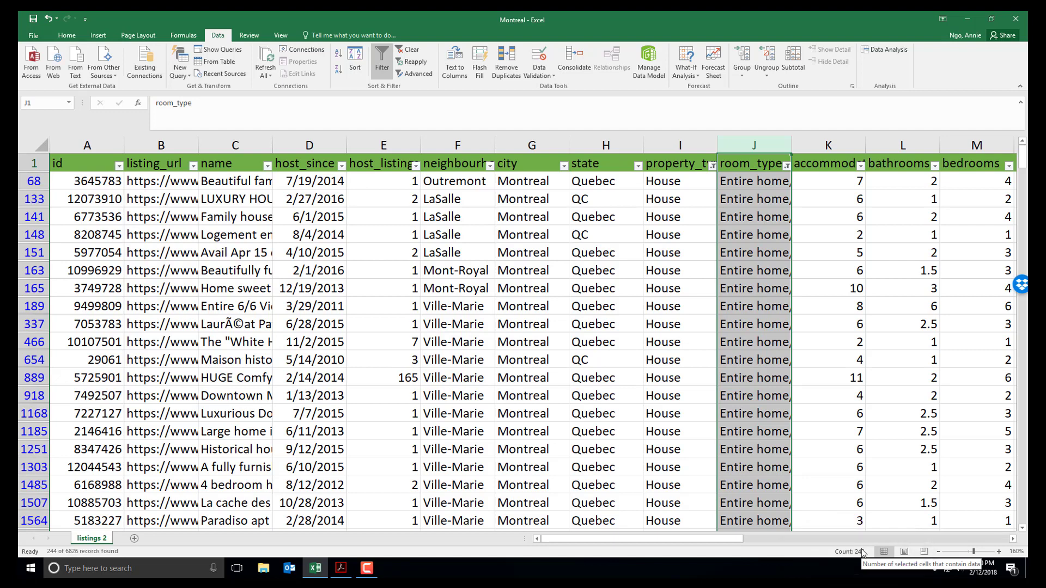
- Clear the room_type and property_type filters so every listing shows again
left_click(787, 179)
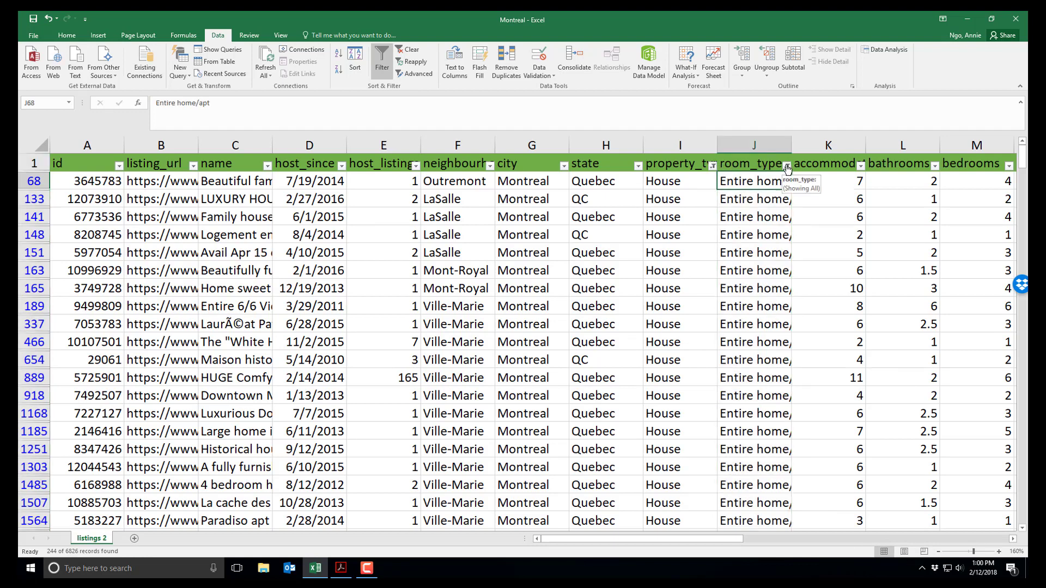
left_click(787, 167)
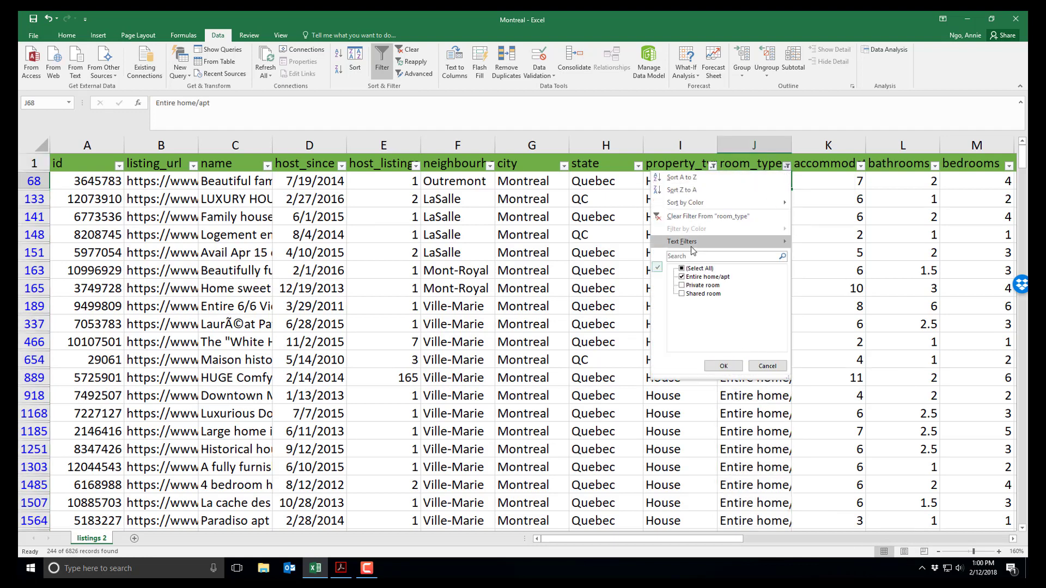
left_click(688, 216)
left_click(705, 165)
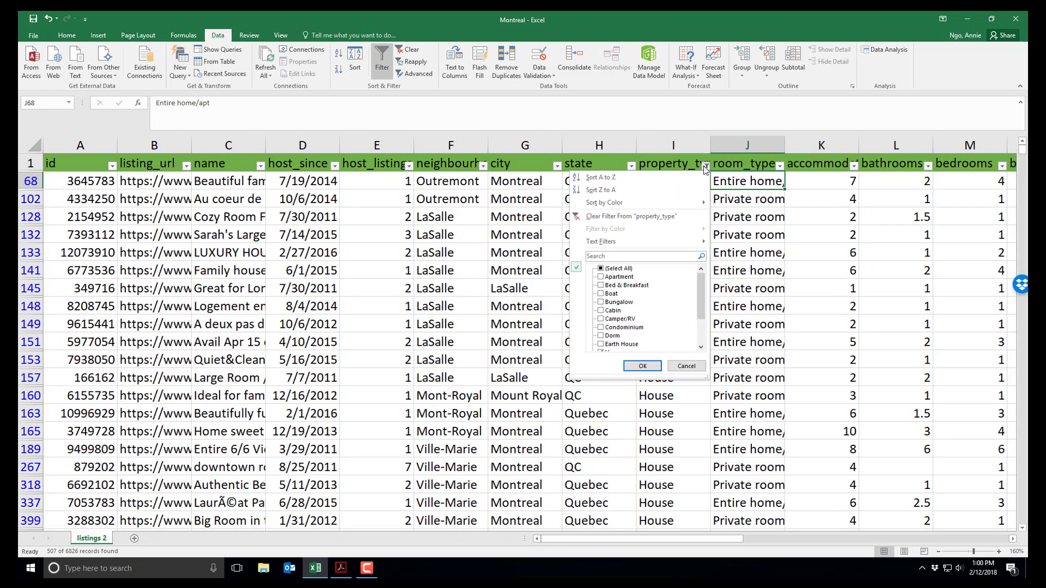
left_click(662, 217)
left_click(730, 227)
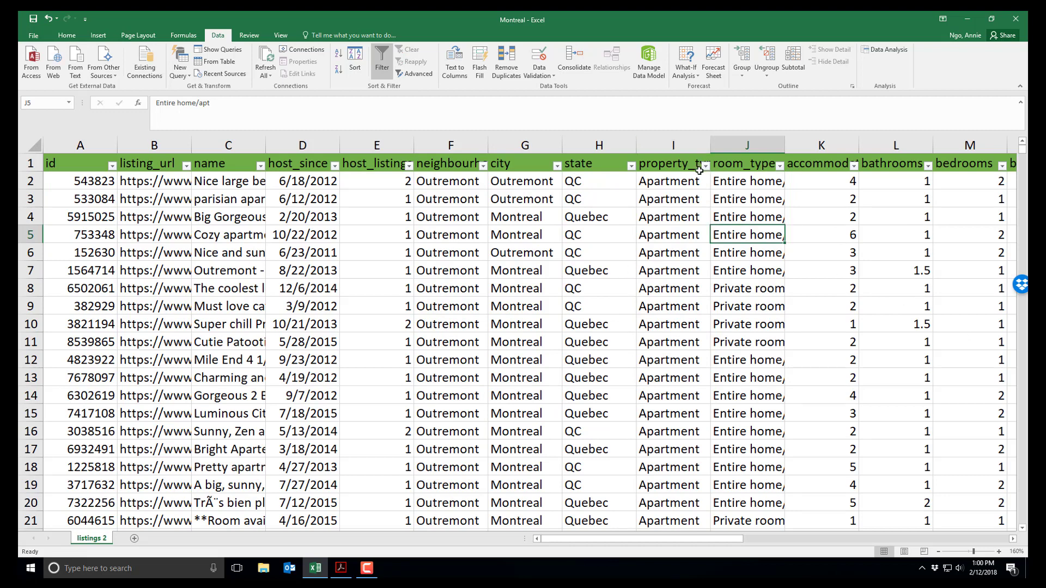
left_click_drag(688, 540, 768, 556)
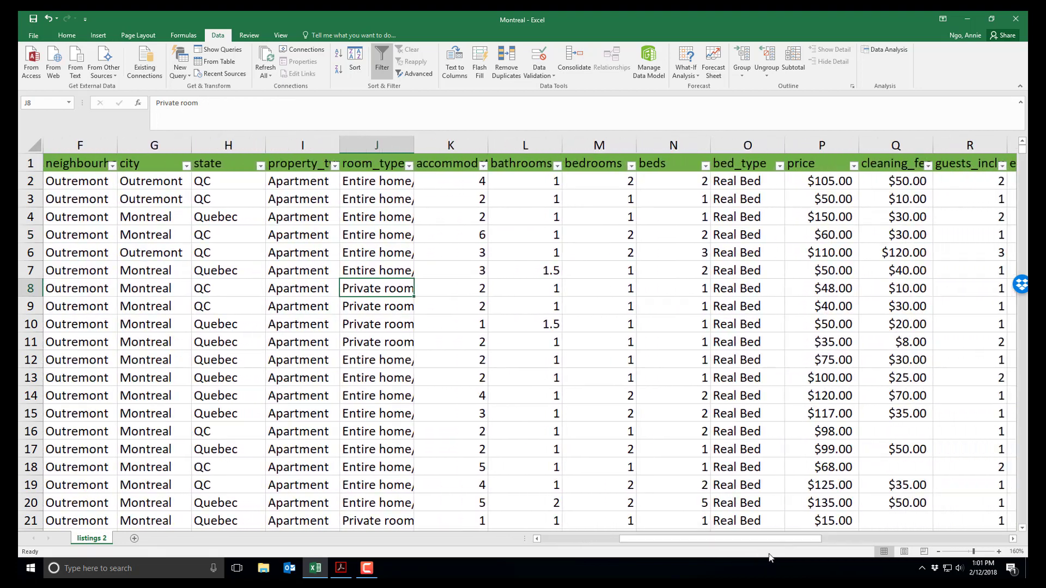
left_click(778, 166)
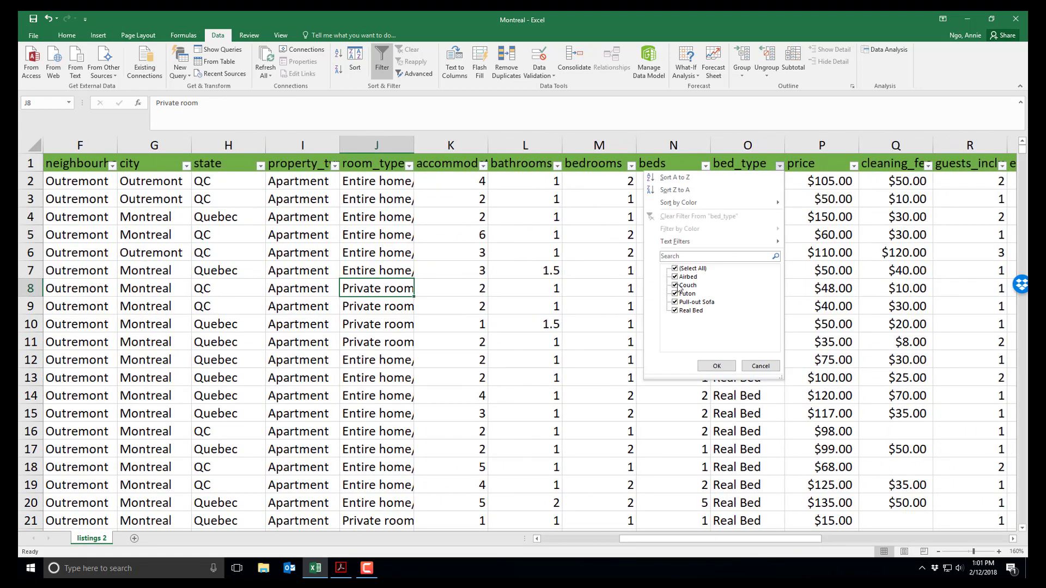
left_click(853, 237)
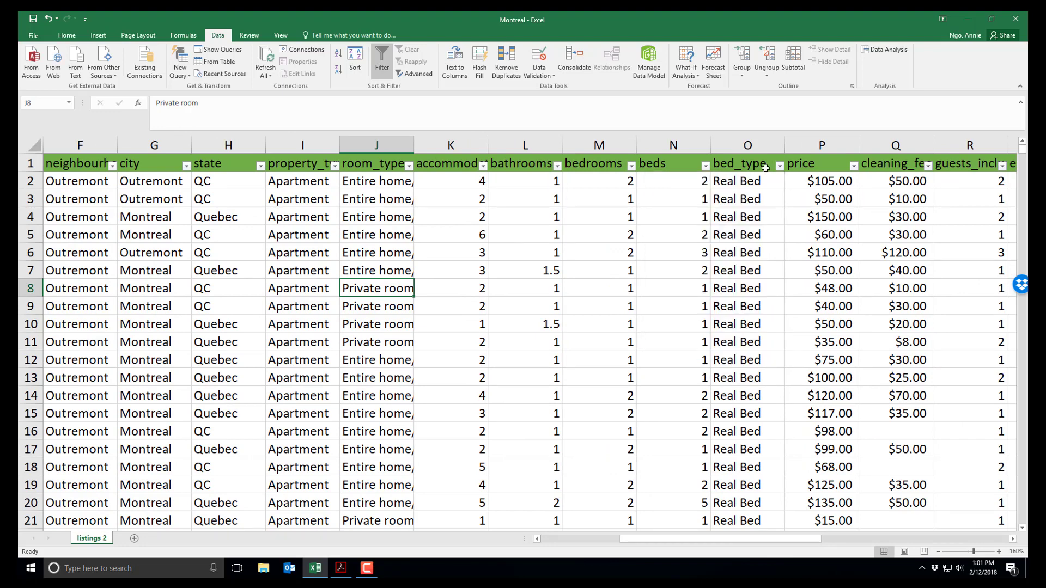
left_click(482, 165)
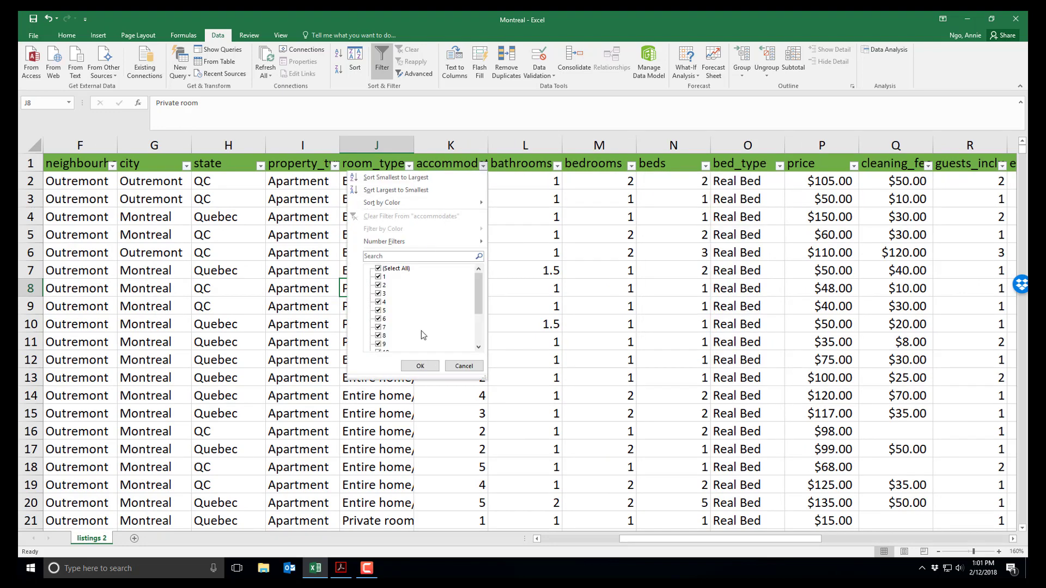
left_click(464, 366)
left_click_drag(812, 538, 923, 555)
left_click(751, 163)
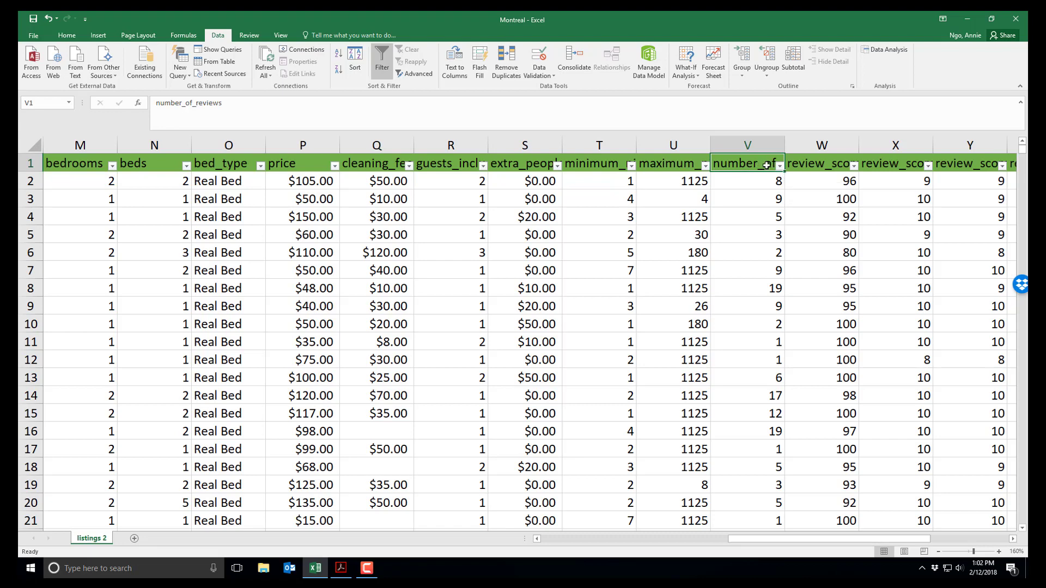
left_click(781, 166)
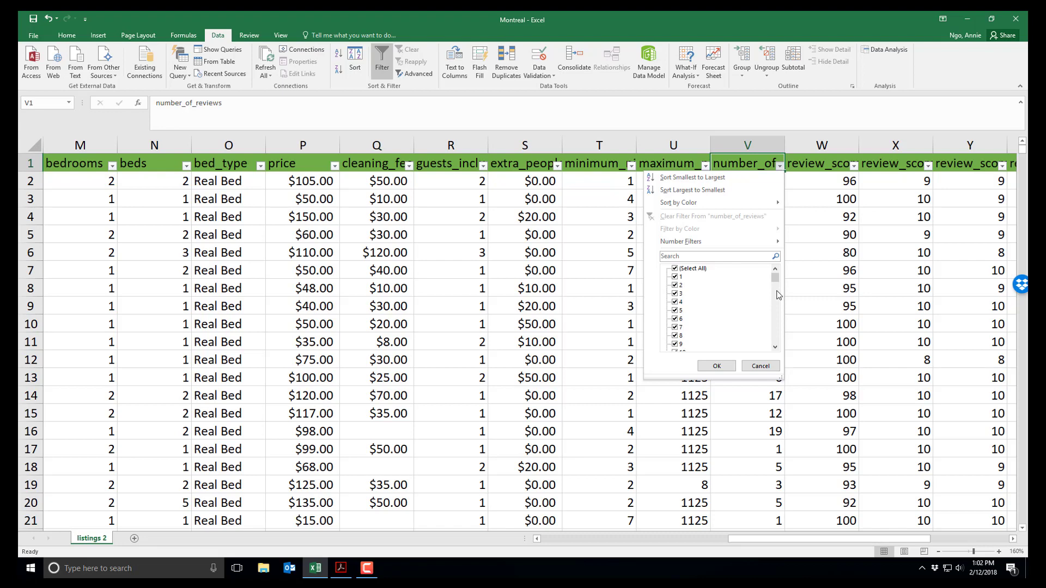
left_click_drag(776, 279, 775, 276)
left_click_drag(775, 280, 770, 347)
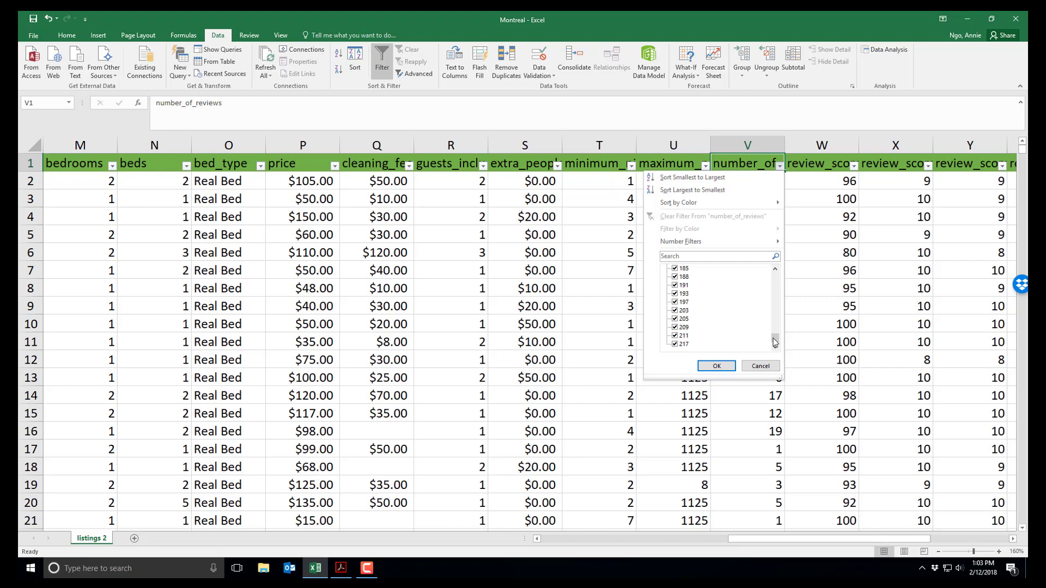
left_click_drag(774, 341, 775, 305)
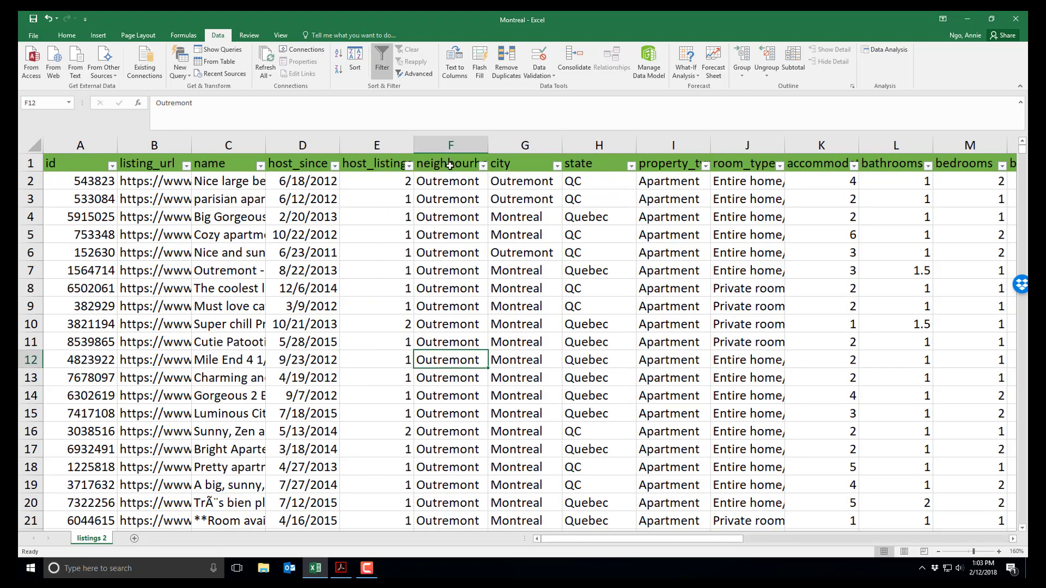
left_click(450, 165)
left_click(483, 167)
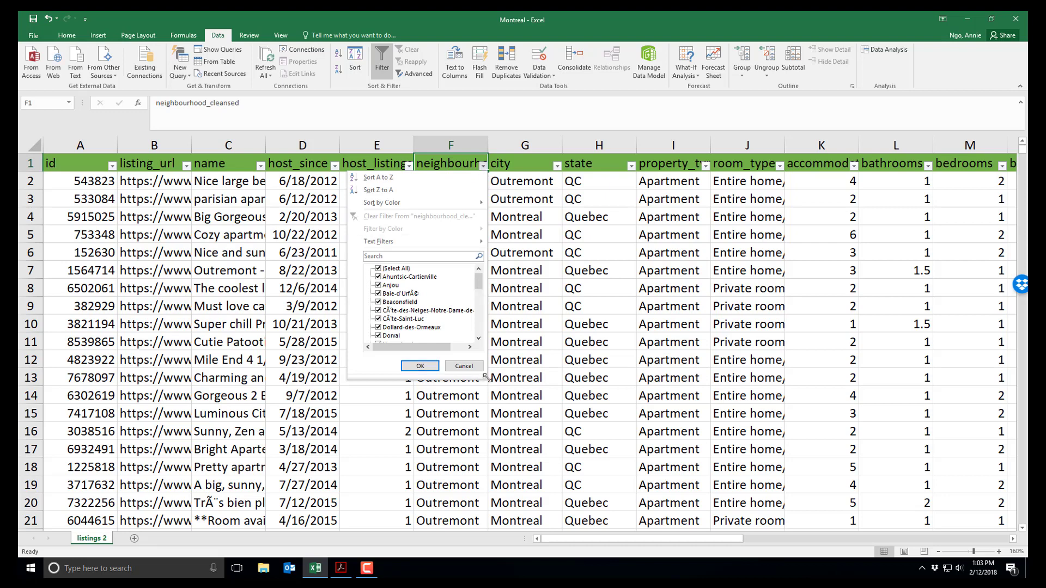
left_click_drag(485, 376, 554, 467)
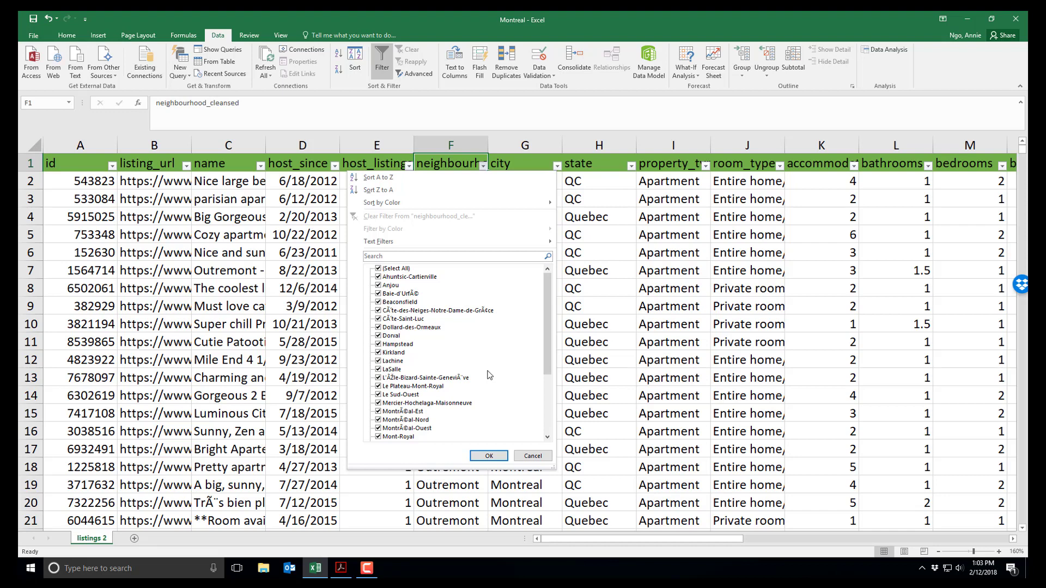
left_click_drag(546, 333, 540, 422)
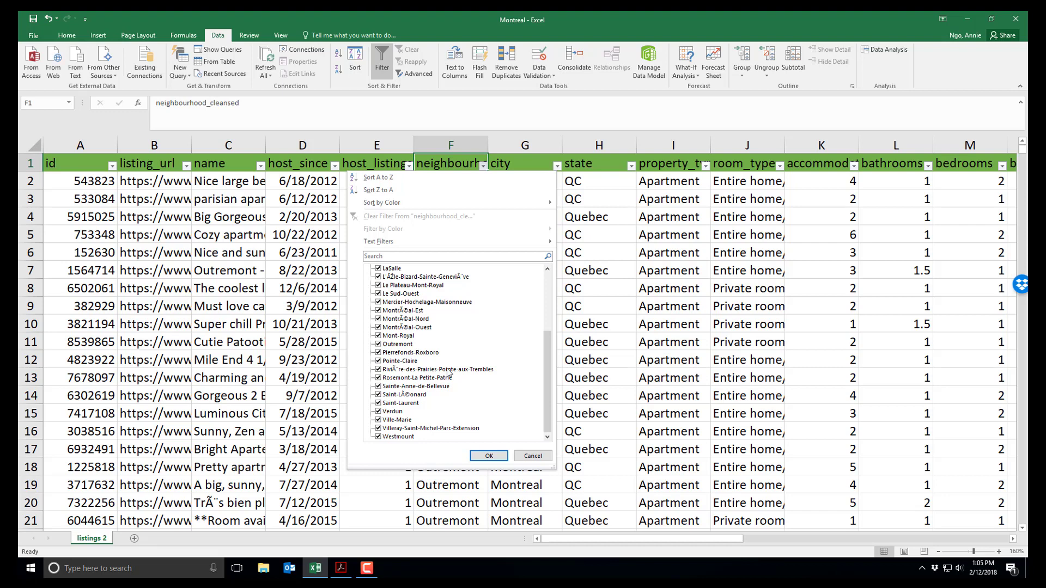
left_click(531, 454)
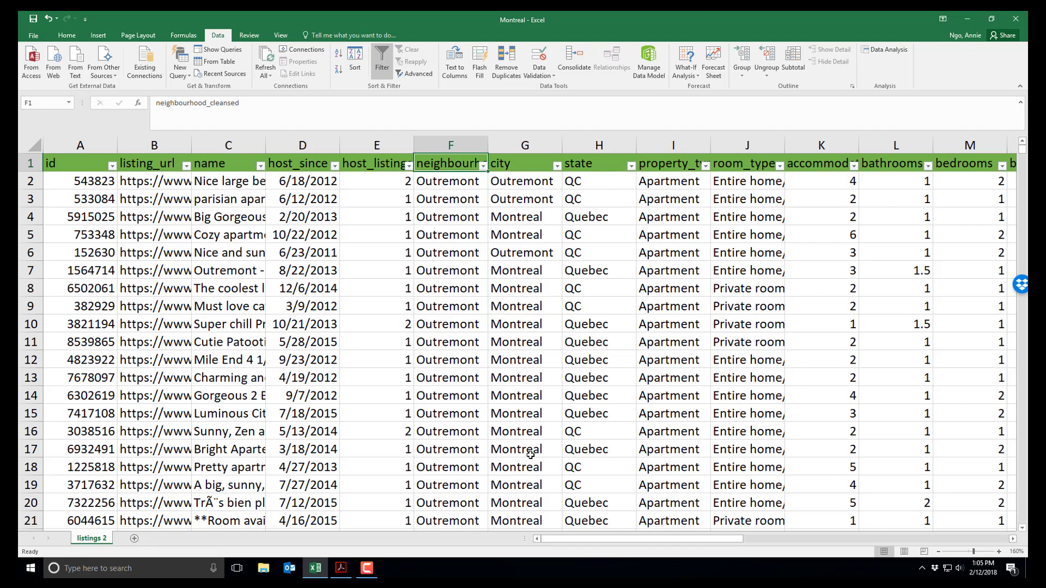
left_click(706, 168)
mouse_move(702, 289)
left_mouse_down()
mouse_move(698, 337)
mouse_move(708, 275)
left_mouse_up()
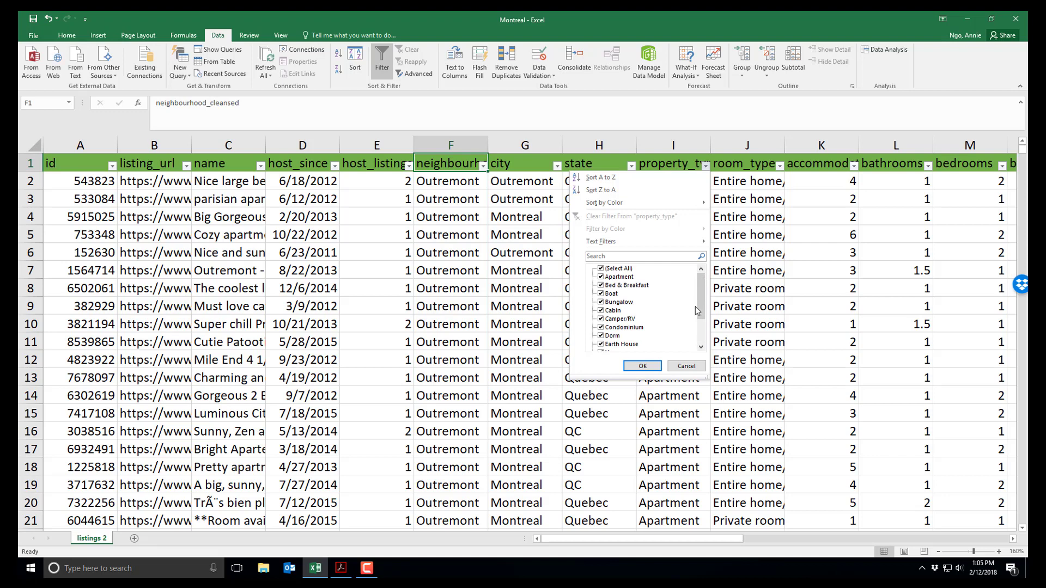
left_click(604, 269)
left_click(604, 269)
left_click(601, 277)
left_click(653, 366)
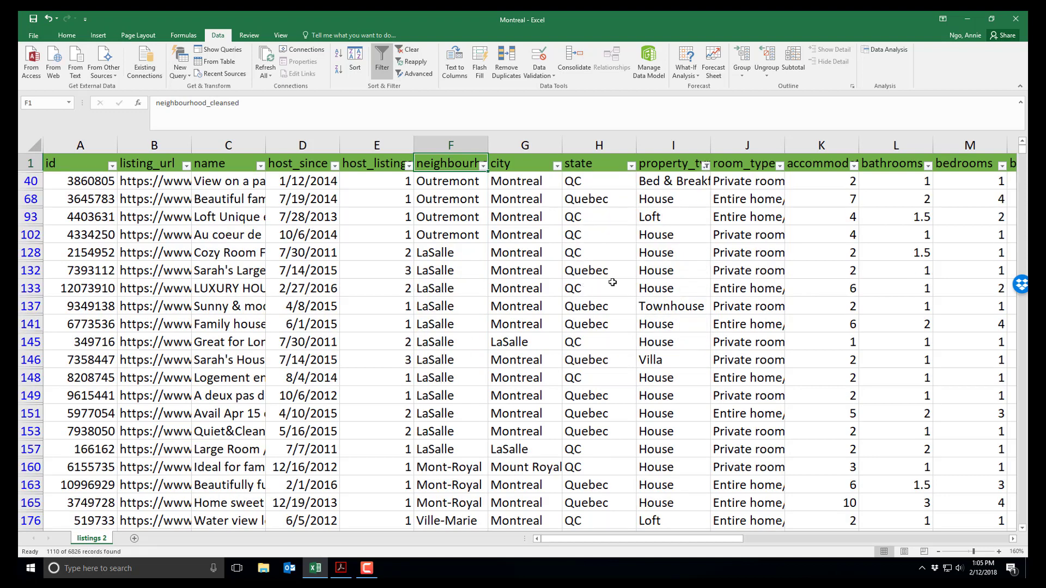
left_click(30, 181)
left_click_drag(30, 181, 22, 495)
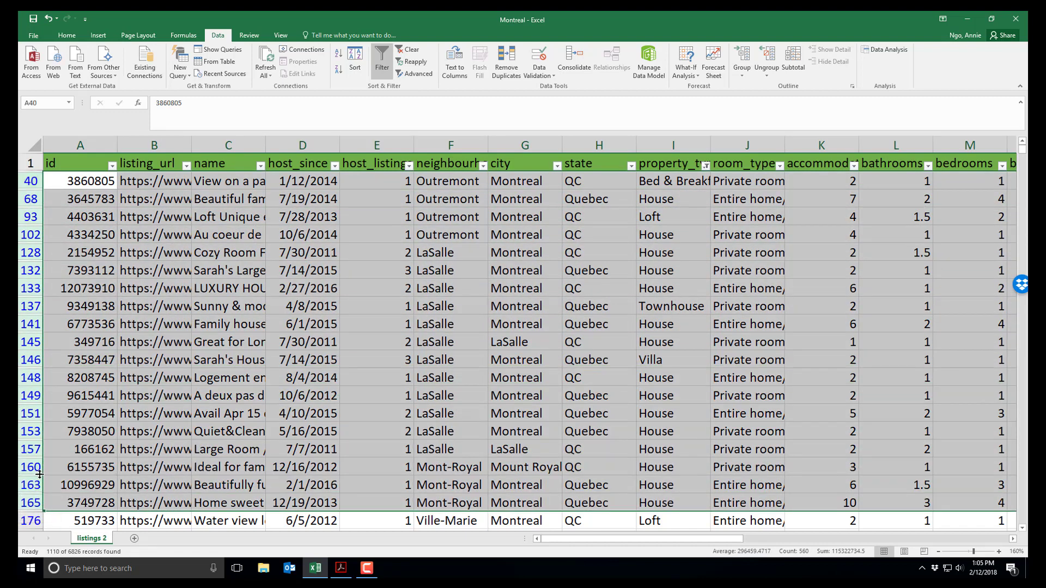
right_click(34, 306)
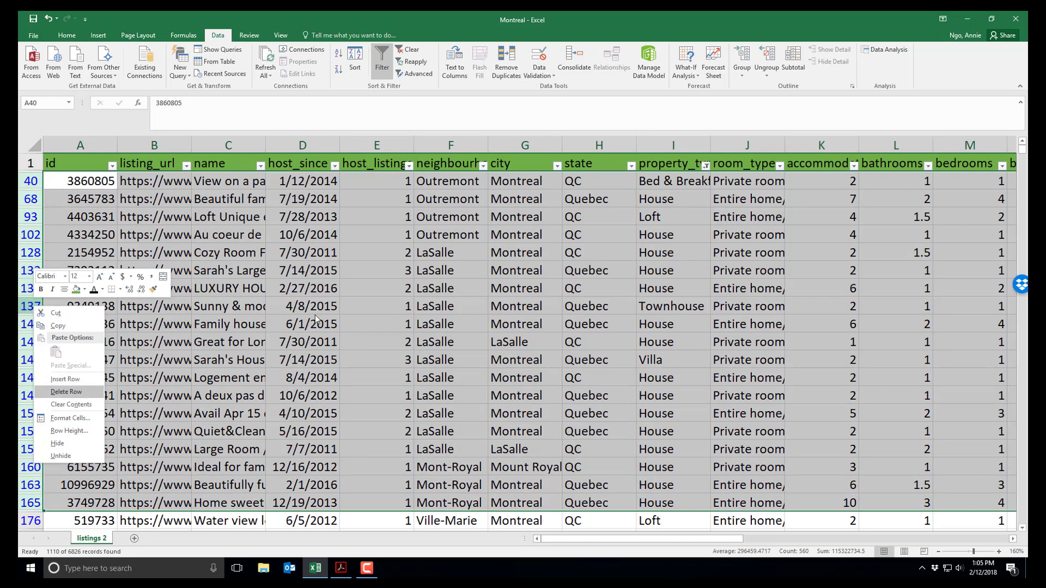
key("Escape")
left_click(705, 165)
left_click(681, 216)
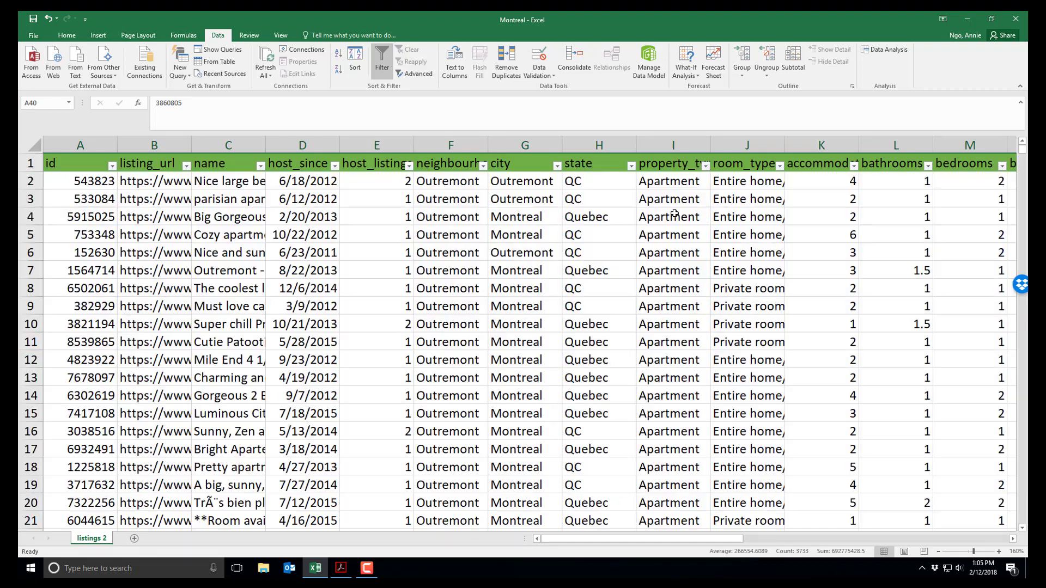
left_click(681, 199)
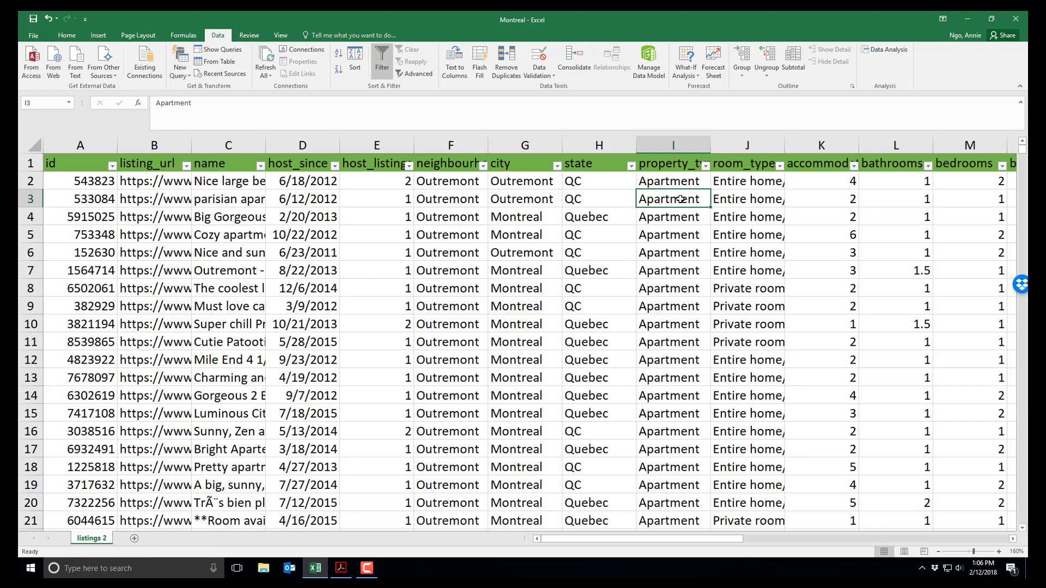
- Select the bathrooms header cell and open its filter value list
scroll(681, 199, "right", 3)
left_click(687, 182)
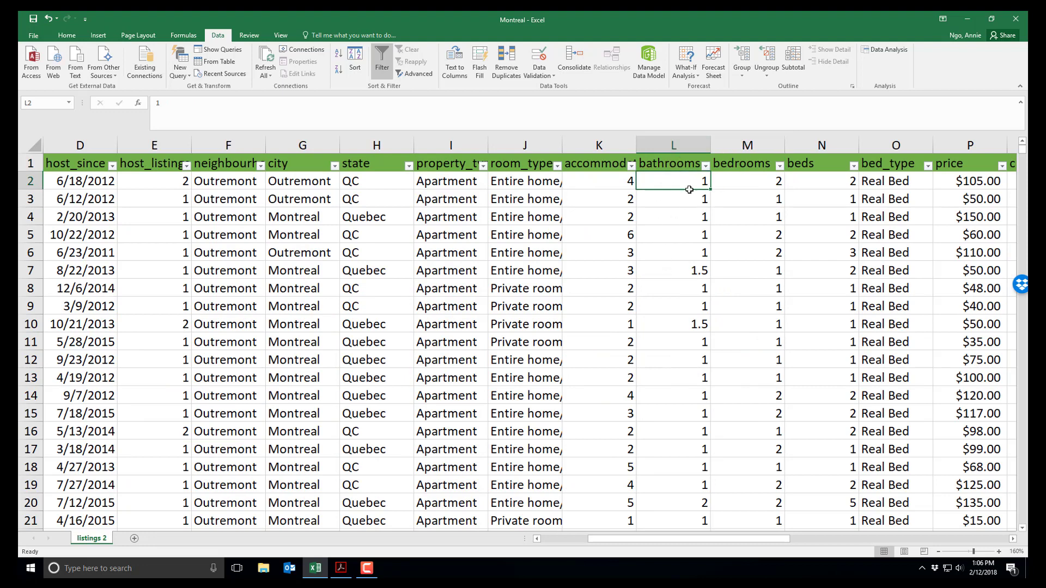
left_click(675, 167)
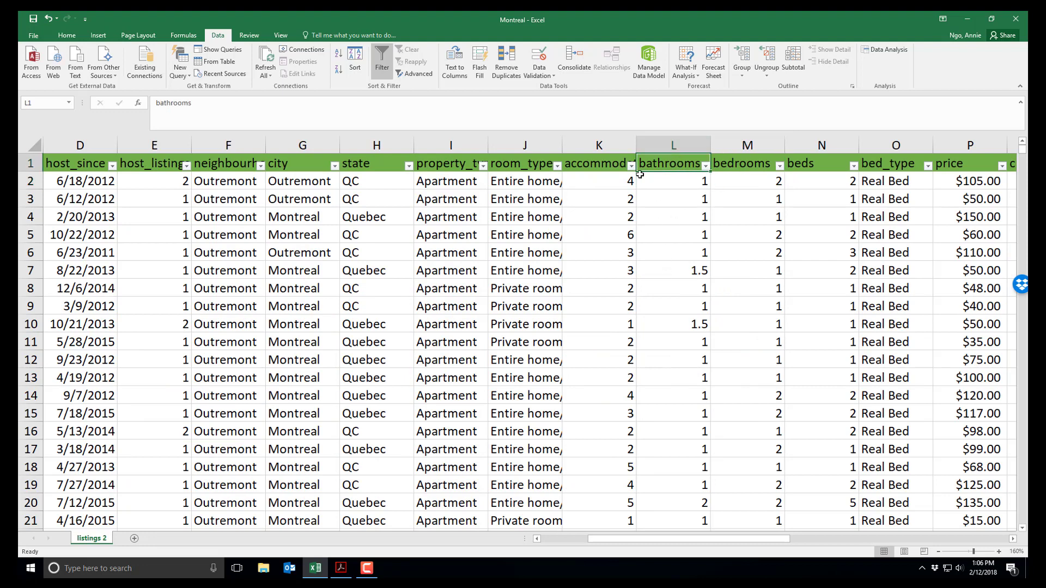
left_click(706, 165)
- Keep only (Blanks) in the bathrooms filter, showing 48 of 6826 records, and select L50
left_click_drag(704, 298, 703, 329)
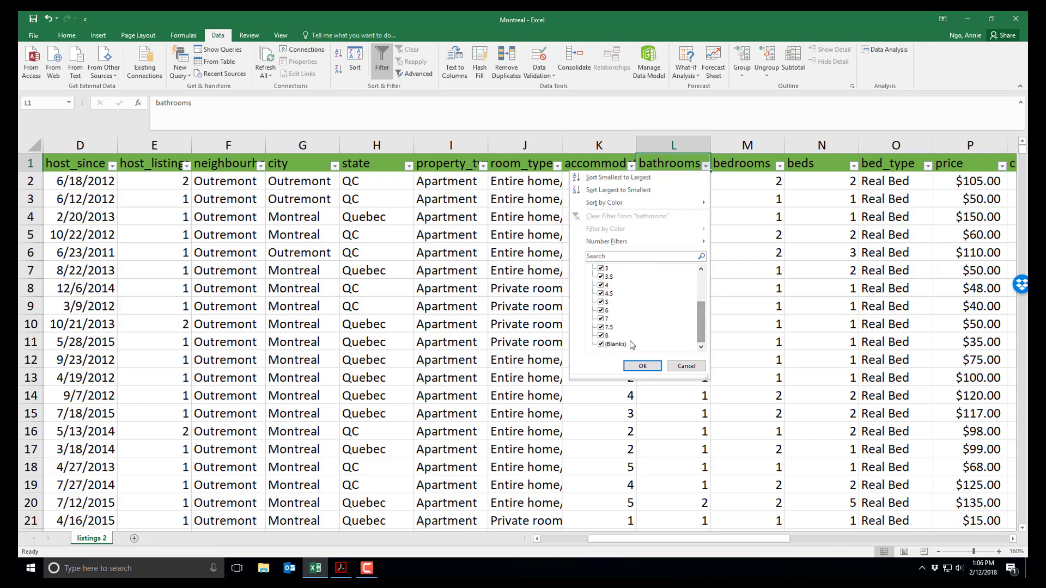
scroll(702, 311, "up", 3)
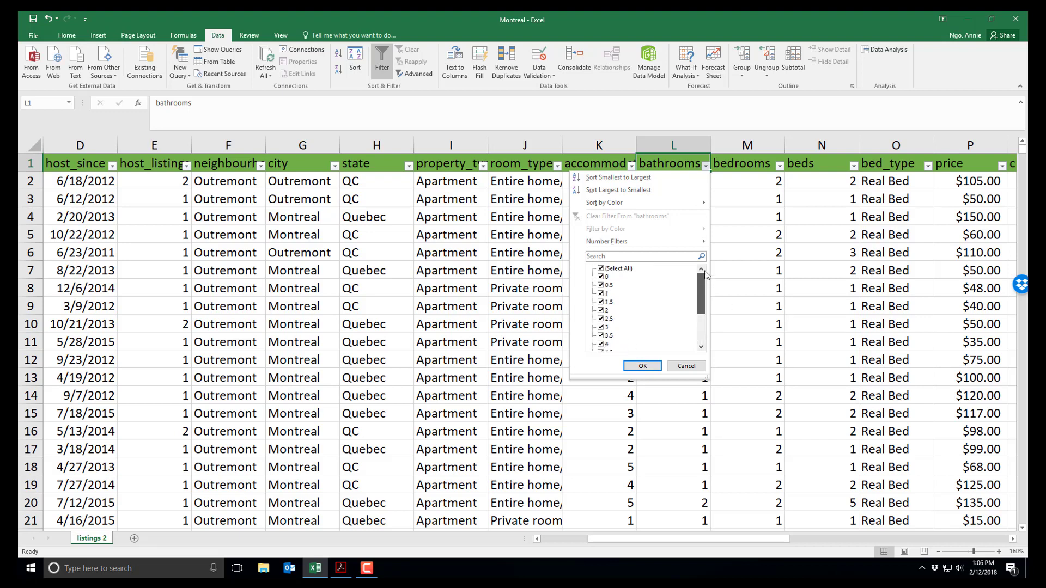
left_click(601, 268)
scroll(697, 296, "down", 3)
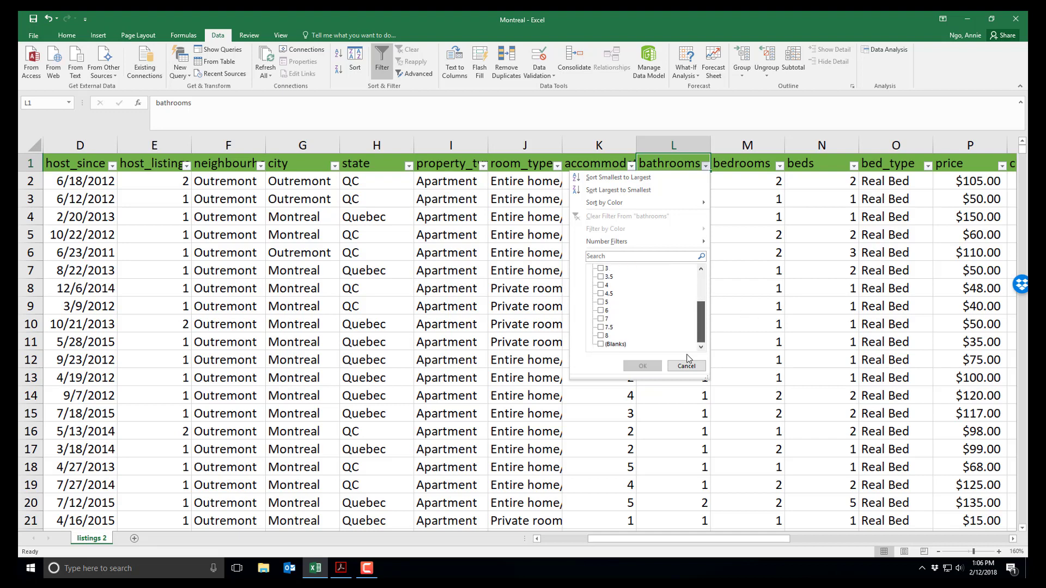
left_click(599, 344)
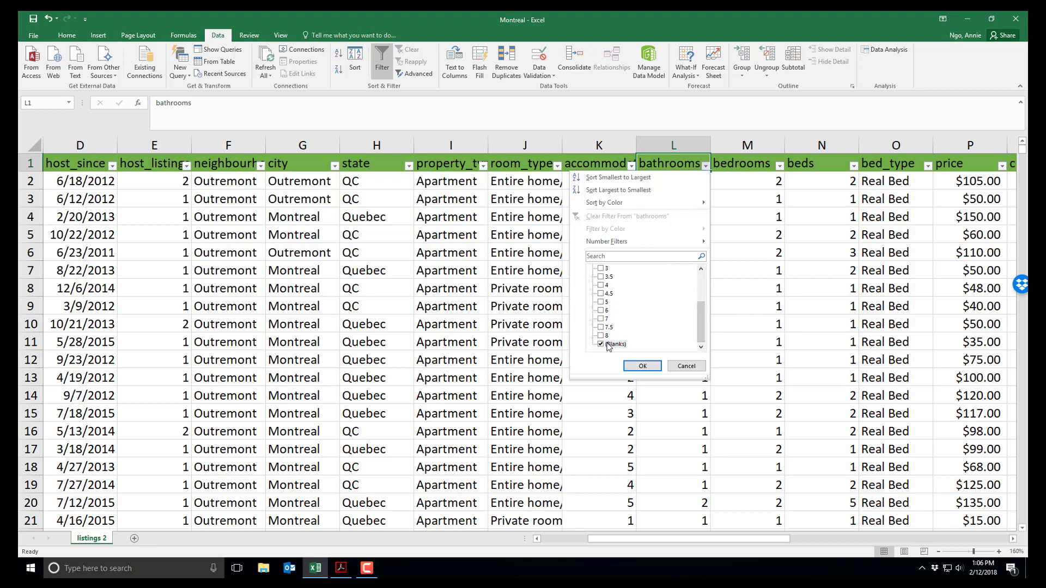
left_click(643, 366)
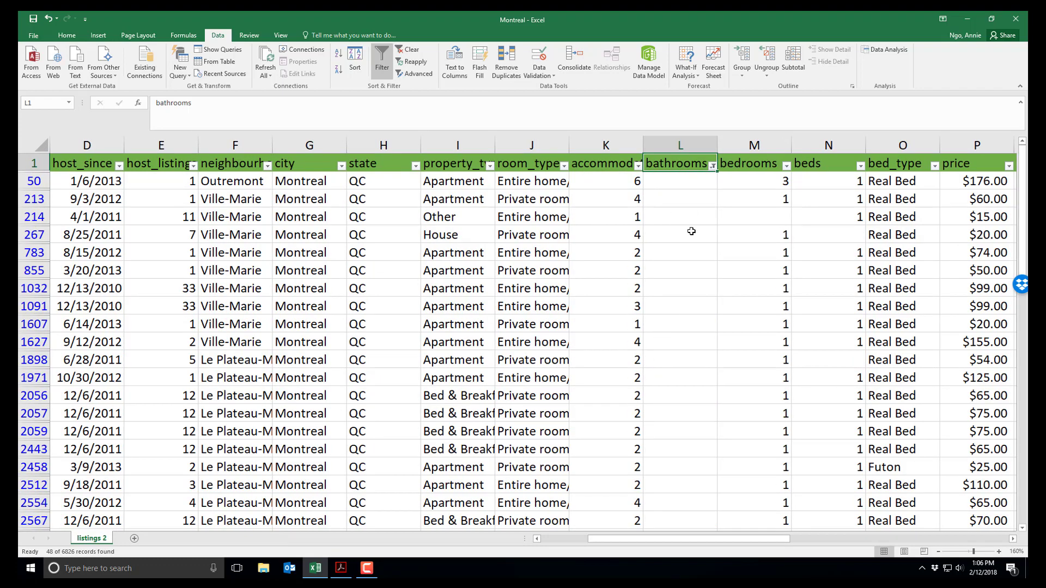
scroll(688, 240, "down", 2)
scroll(687, 240, "down", 5)
scroll(677, 262, "up", 6)
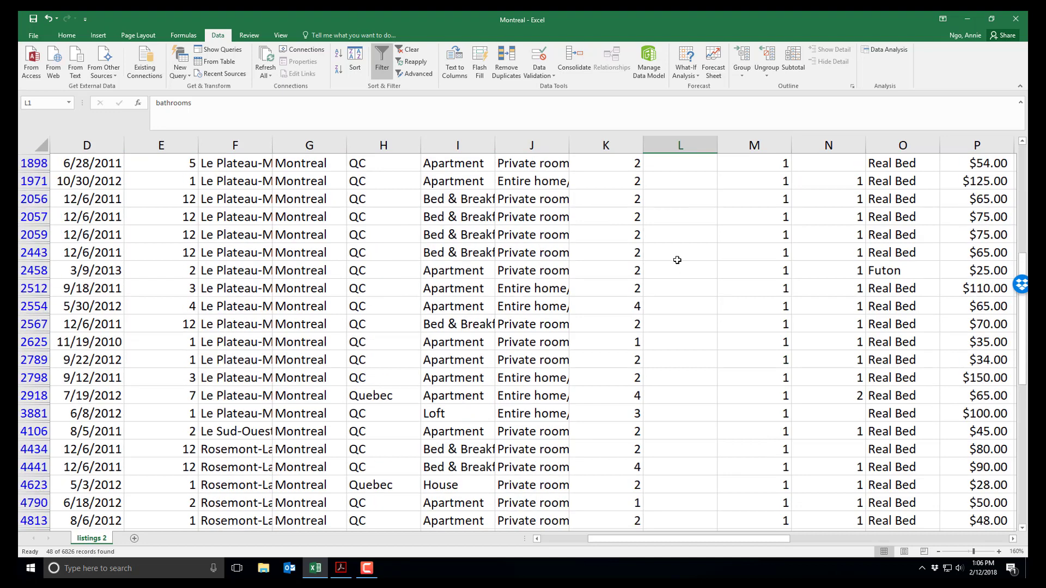
scroll(675, 260, "up", 1)
left_click(681, 185)
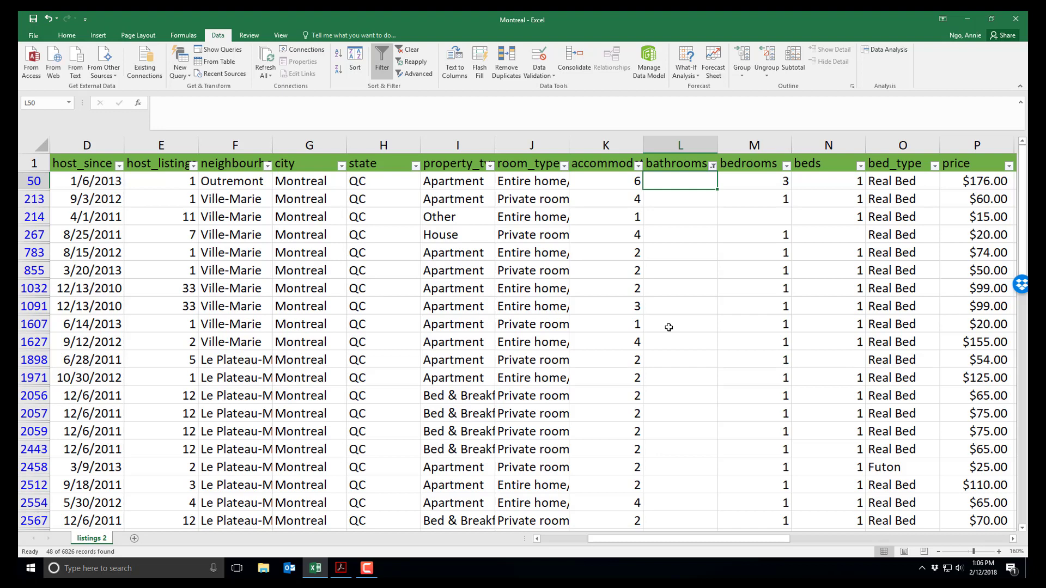
- Select filtered rows 50–2443, dismiss their row menu without deleting, and reopen the bathrooms filter
left_click_drag(34, 181, 32, 449)
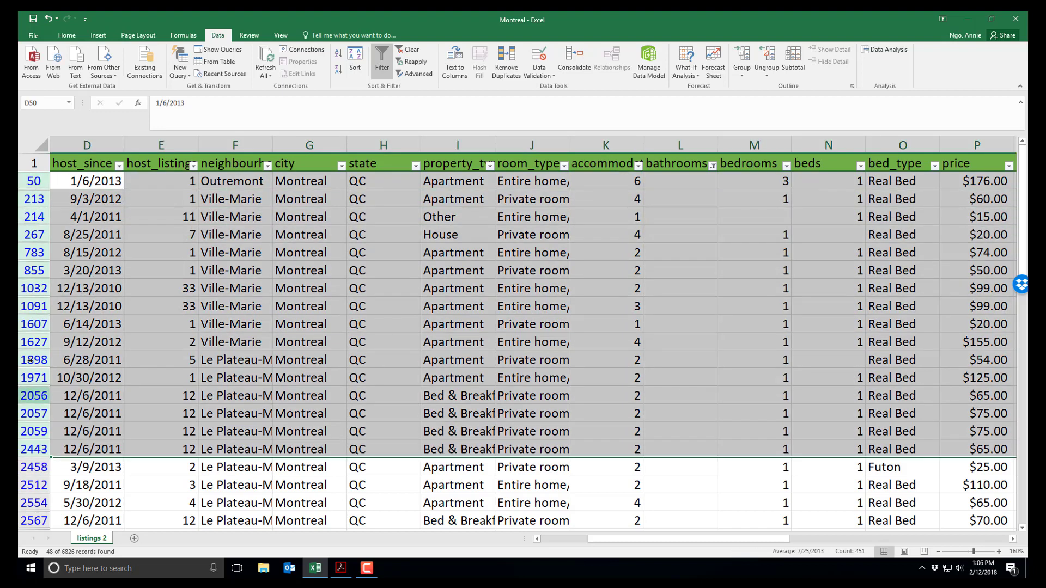
right_click(30, 360)
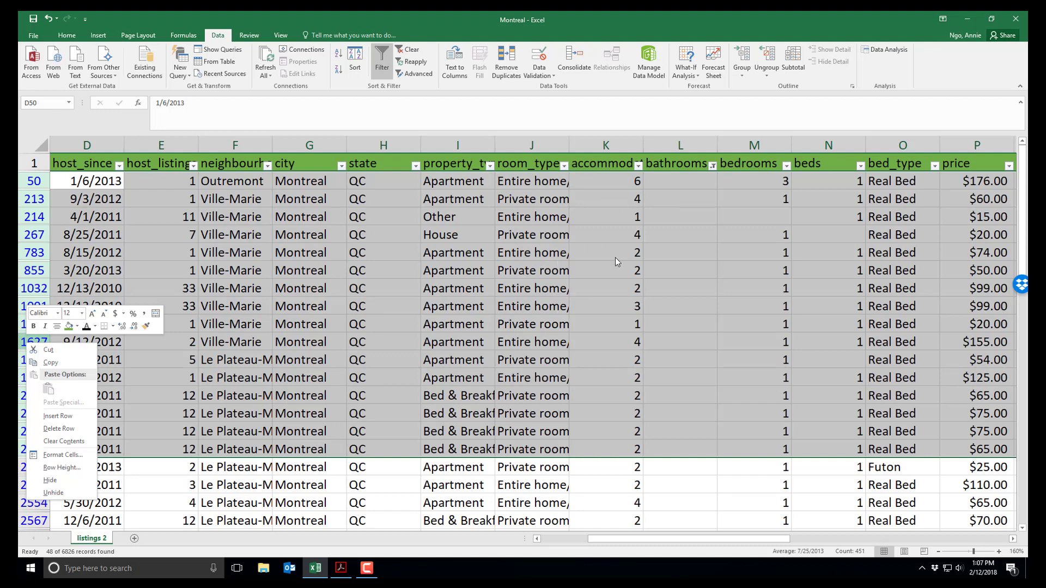
left_click(676, 272)
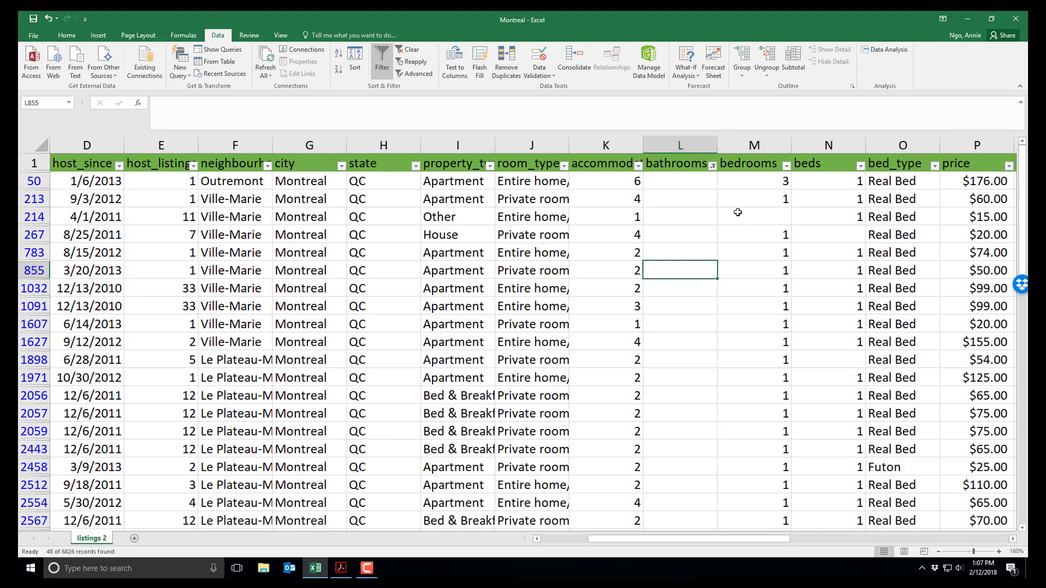
left_click(712, 166)
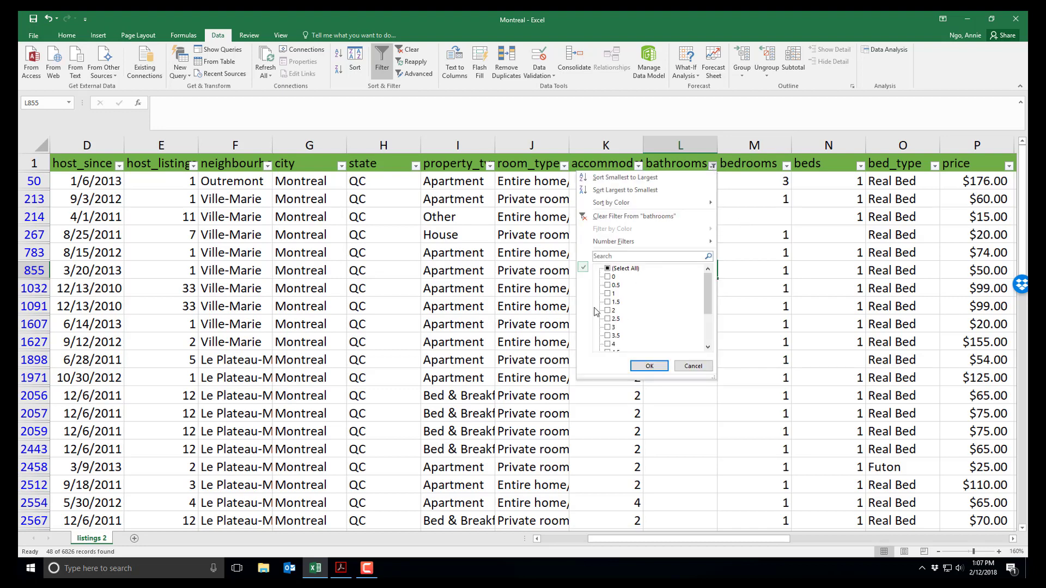
- Re-include every bathrooms value to show all listings, then select the bed_type header cell O1
left_click(608, 269)
left_click(650, 365)
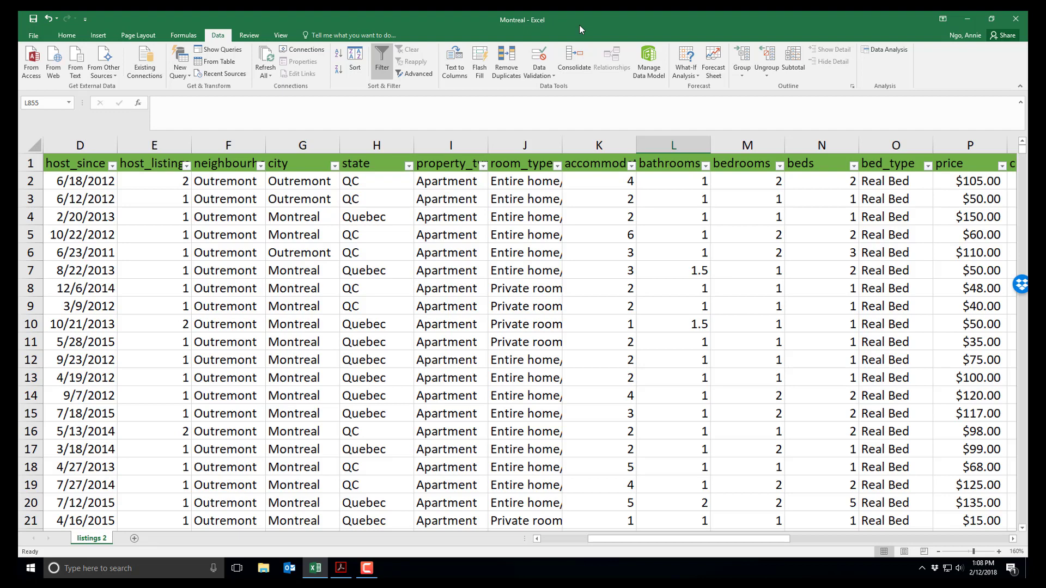
left_click(891, 164)
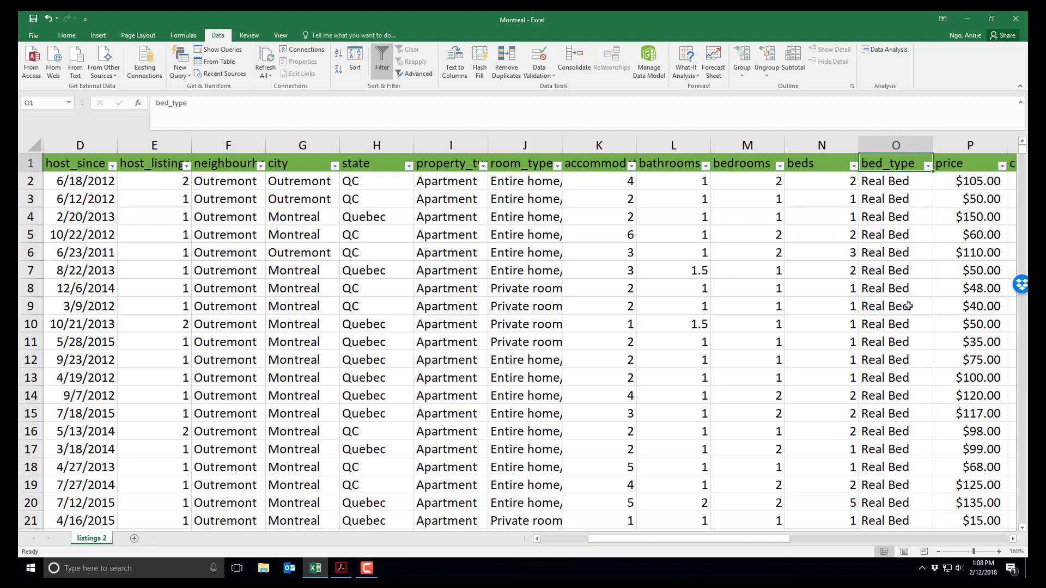
left_click(926, 166)
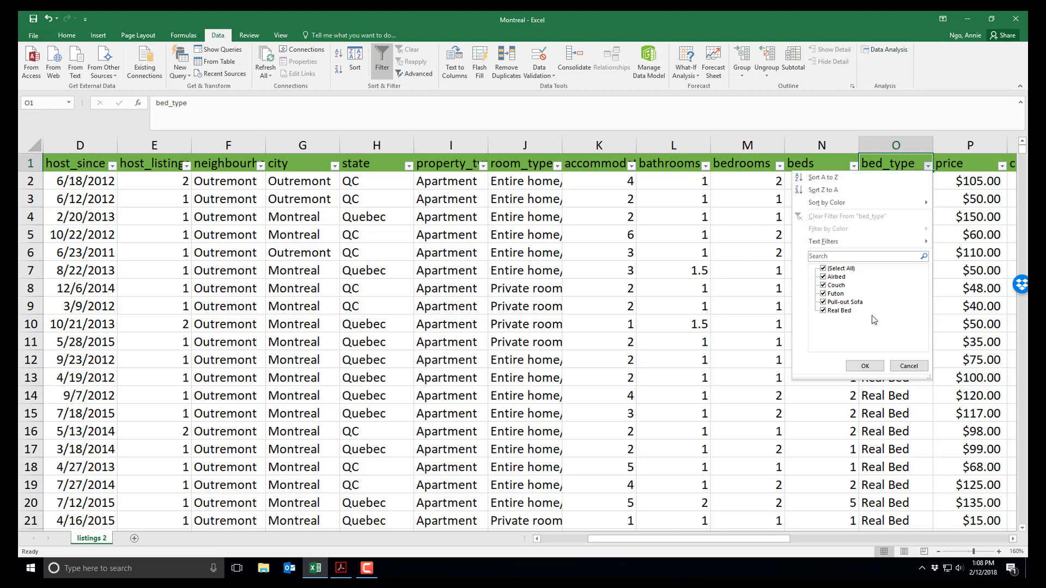
left_click(864, 366)
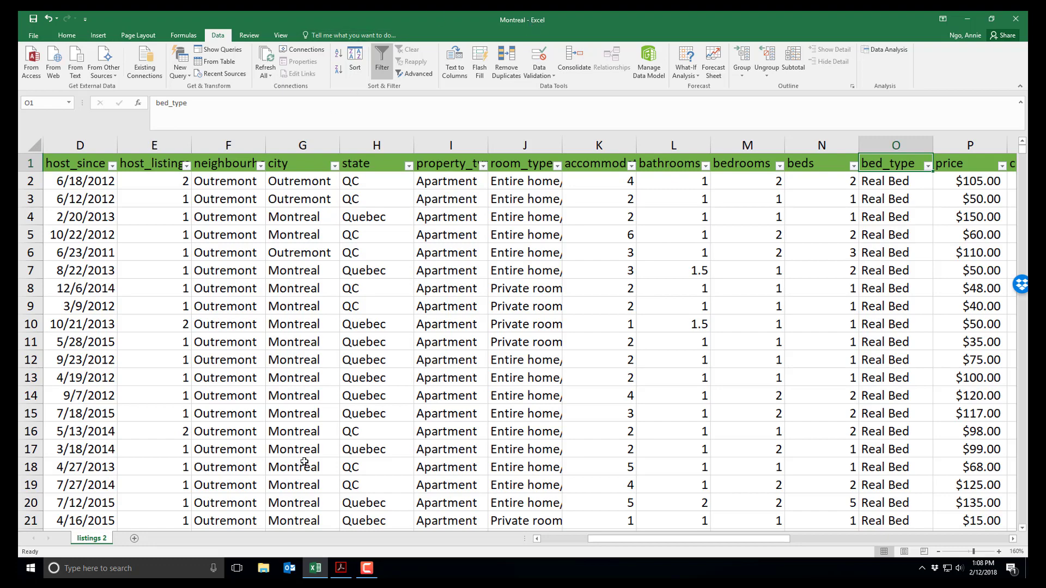
mouse_move(340, 570)
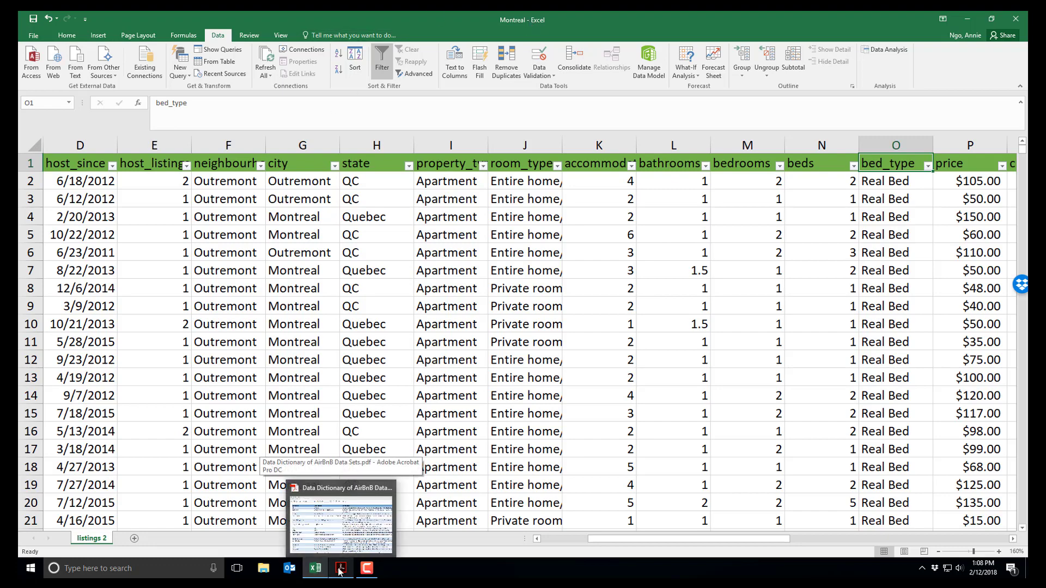
left_click(347, 543)
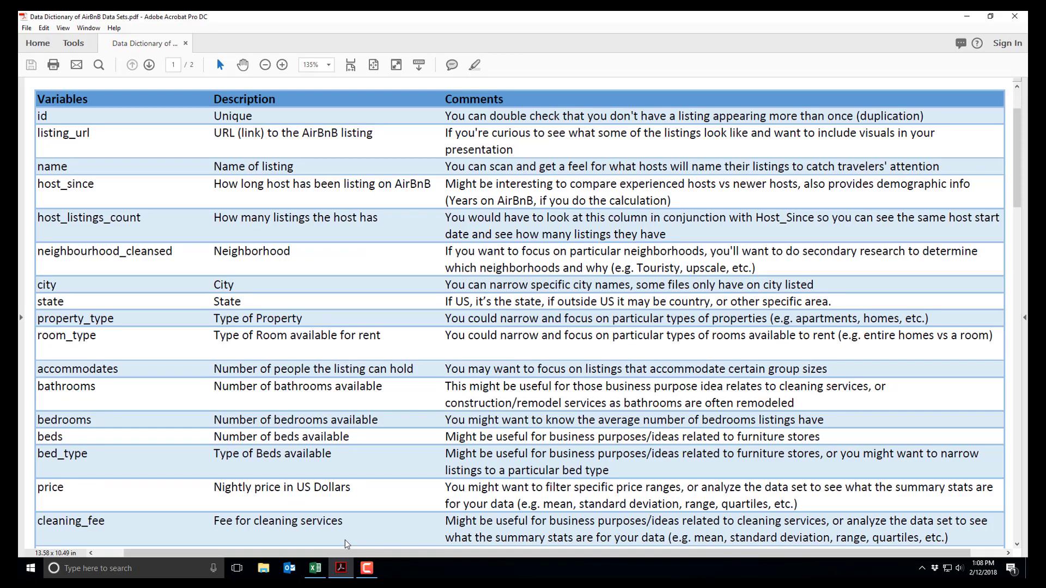
left_click(315, 568)
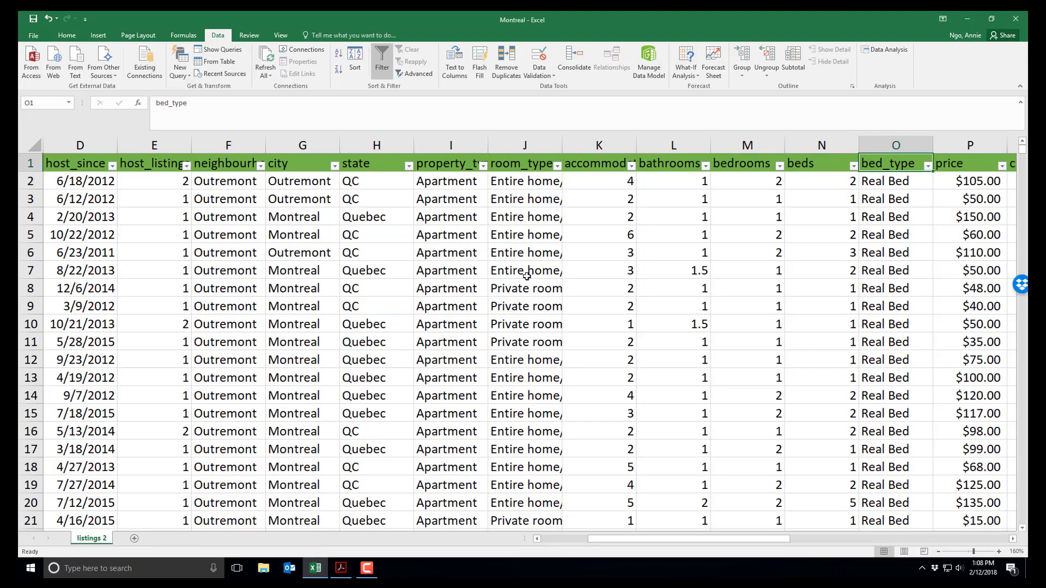
left_click(512, 212)
left_click(482, 166)
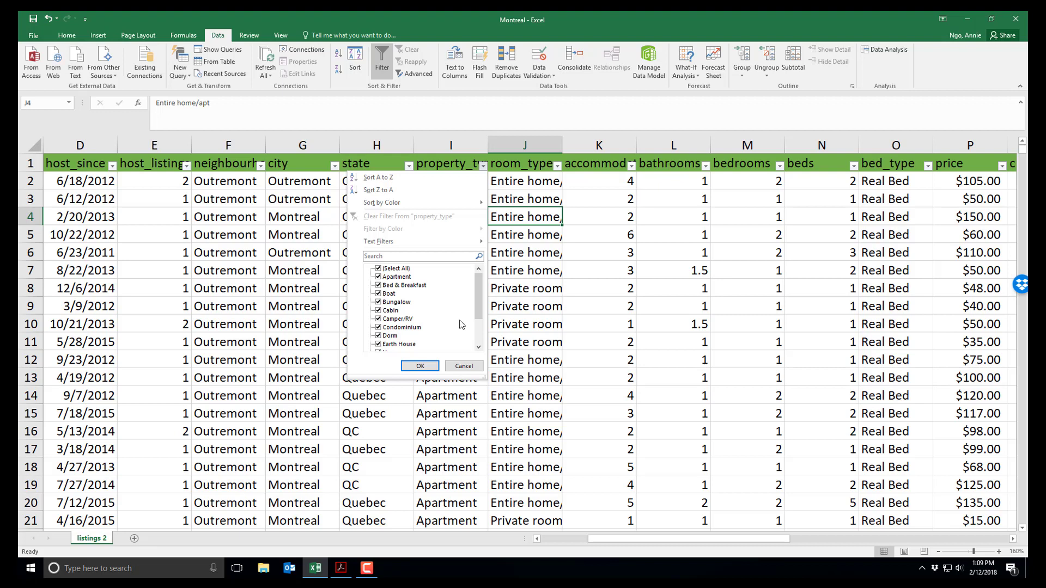
left_click(467, 434)
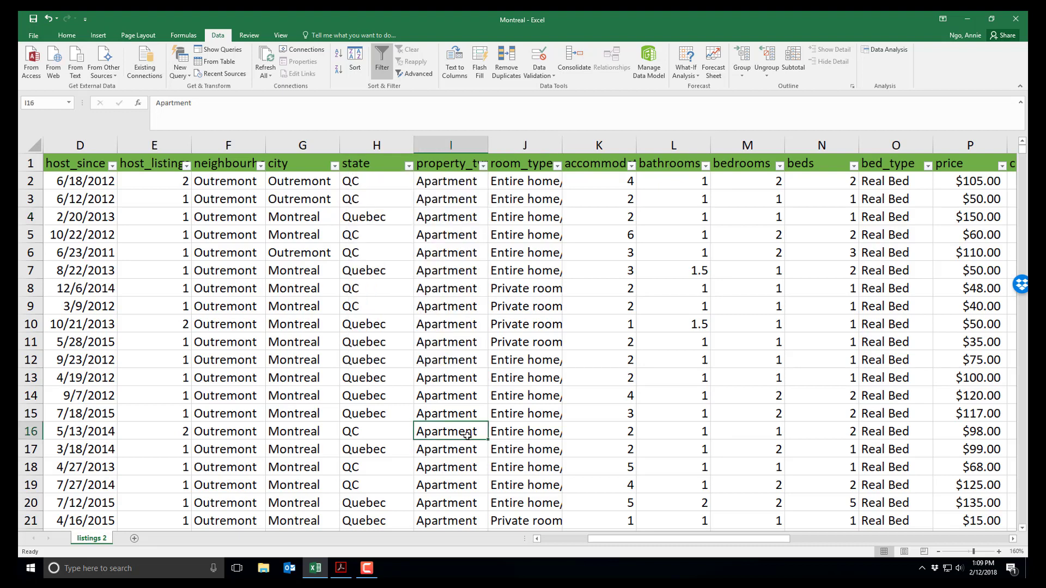